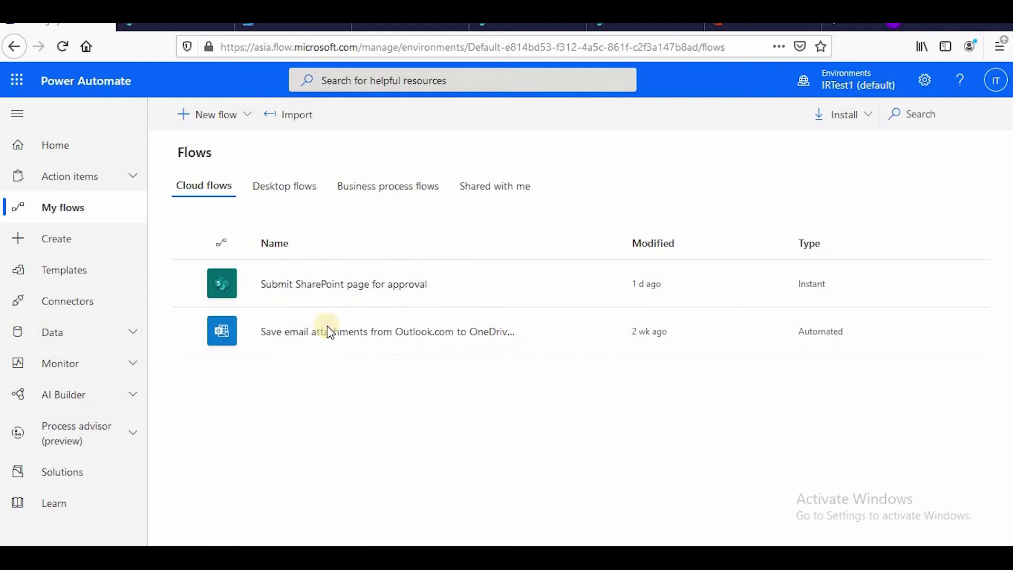
- Switch to SharePoint and open the site contents of the Testteam2 site
click(293, 26)
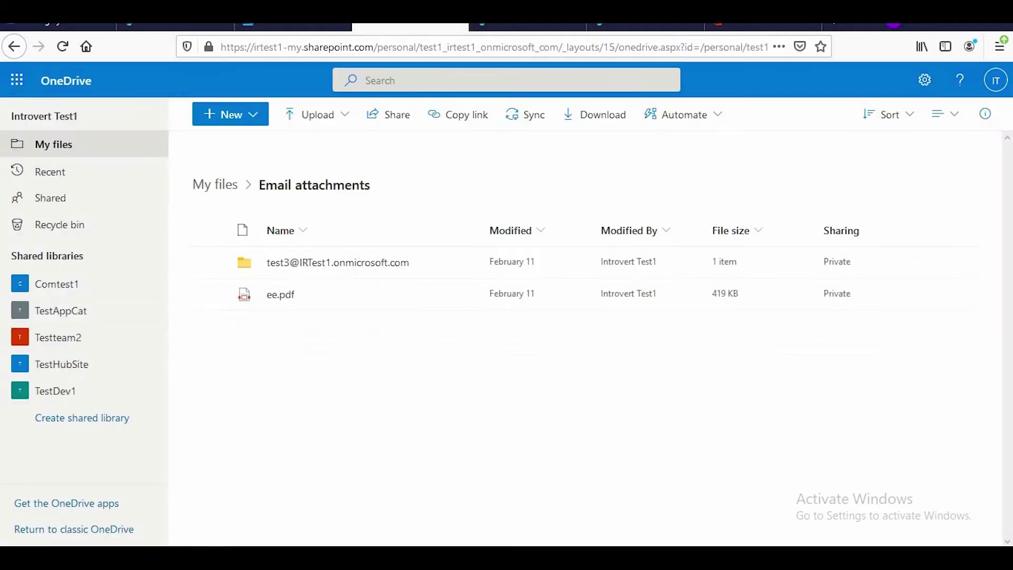
click(528, 26)
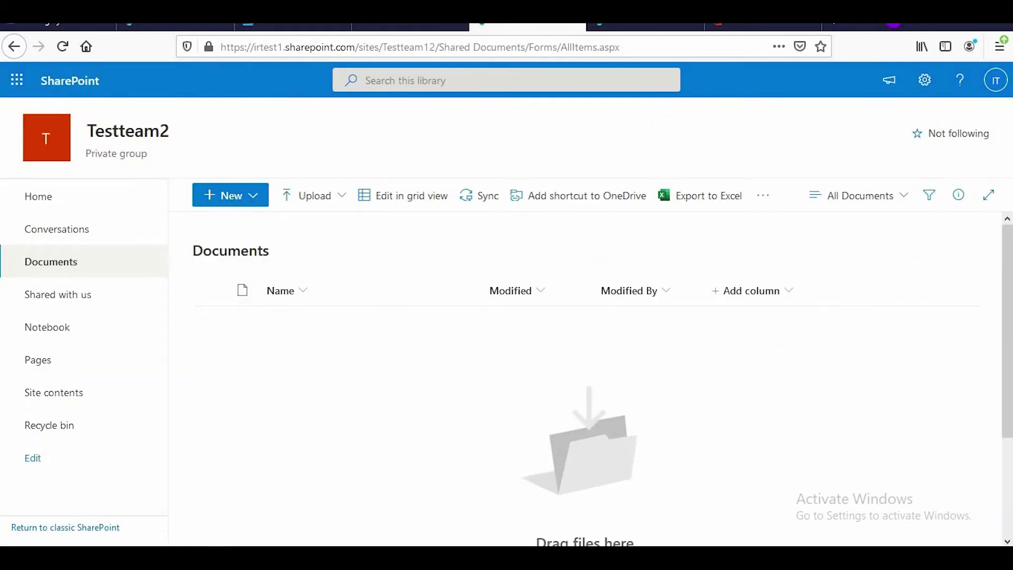
click(644, 26)
click(528, 26)
click(924, 81)
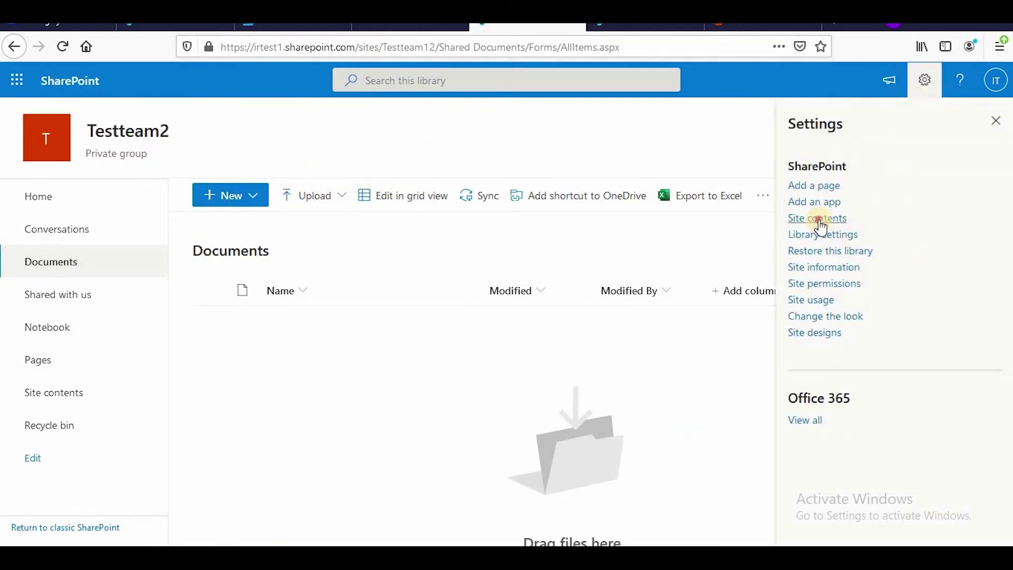
click(818, 218)
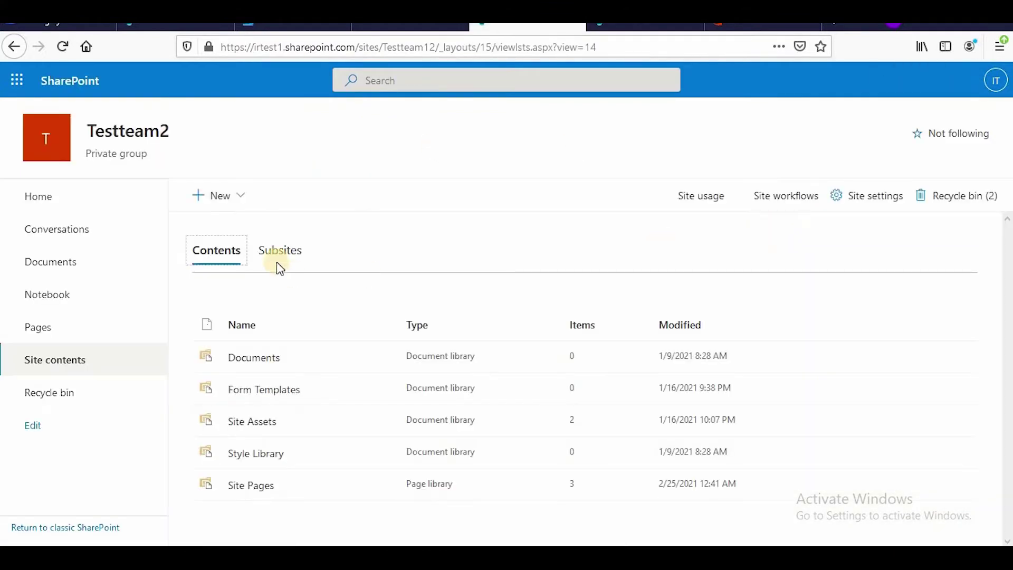
- Create a document library named Test12 with no description, keeping it shown in the site navigation
click(241, 195)
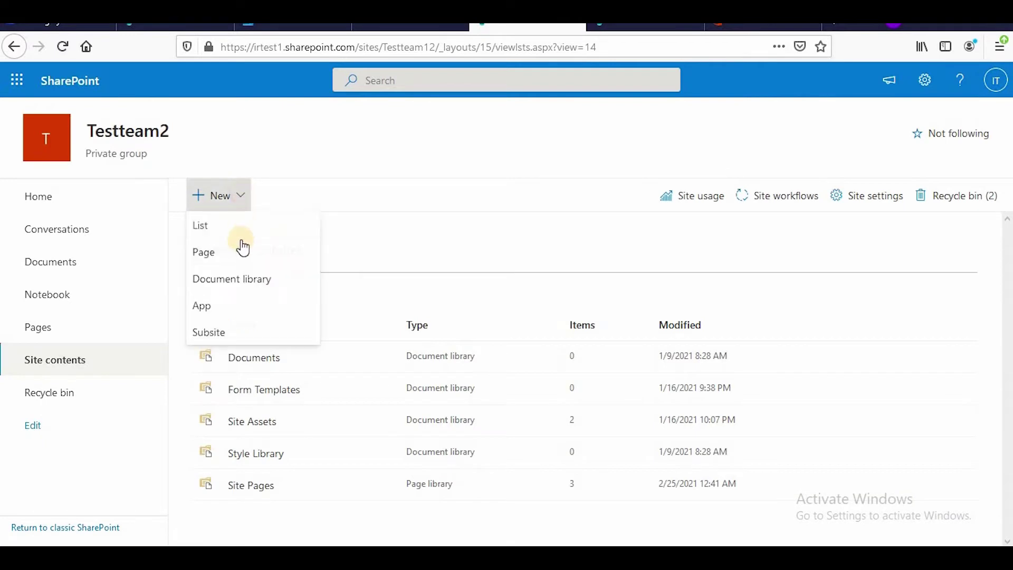
click(251, 288)
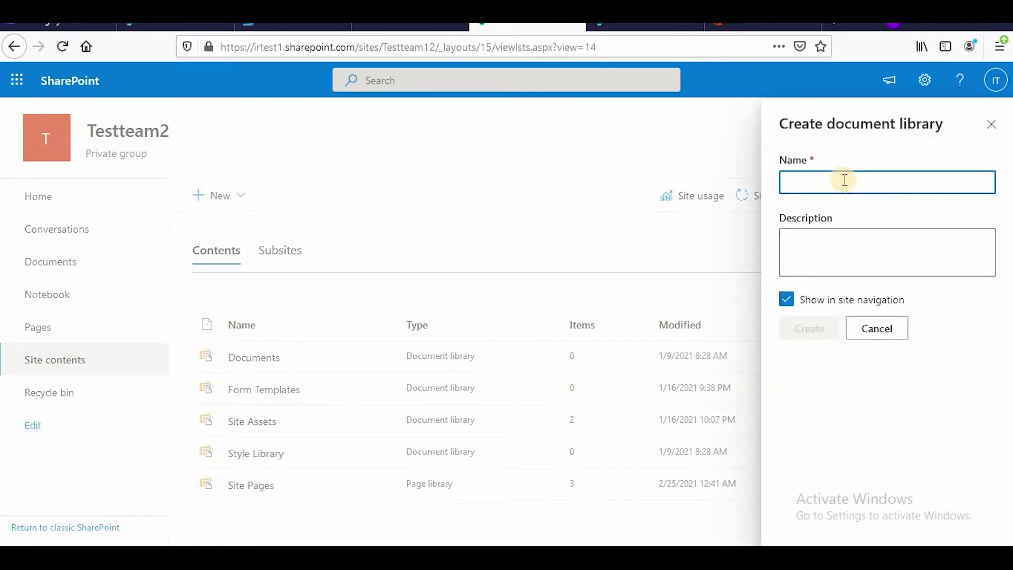
text(Test12)
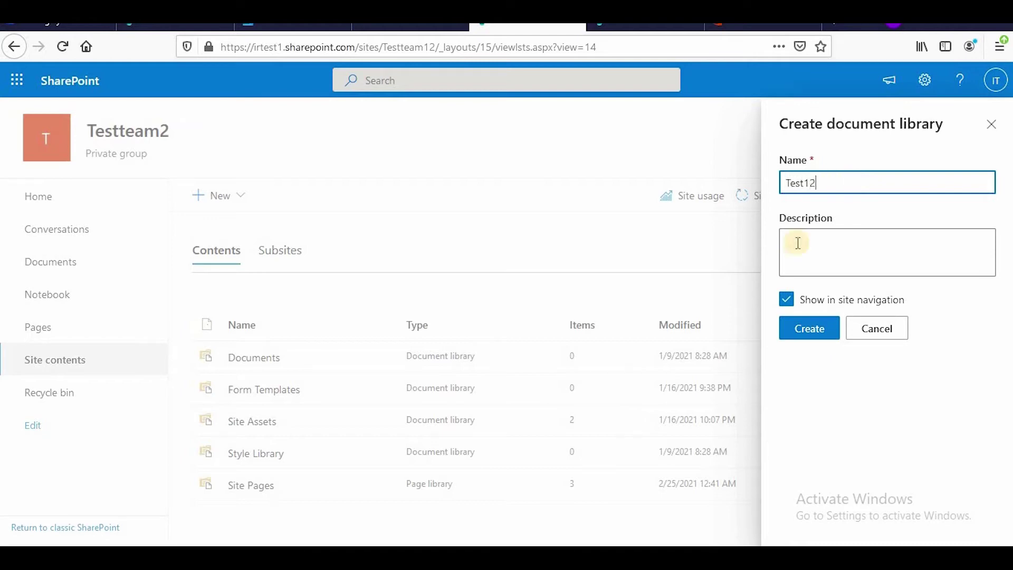
click(803, 265)
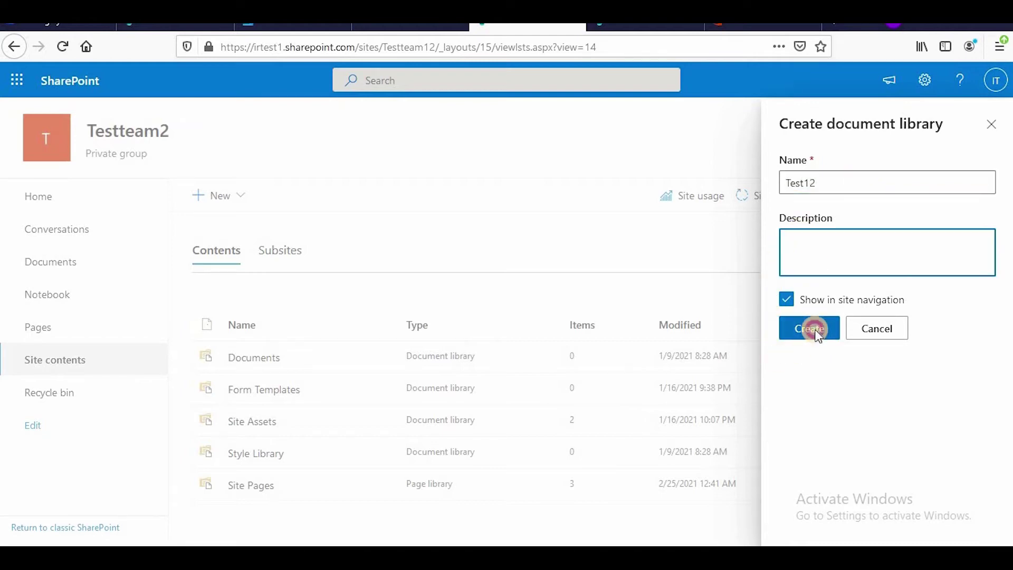
click(817, 333)
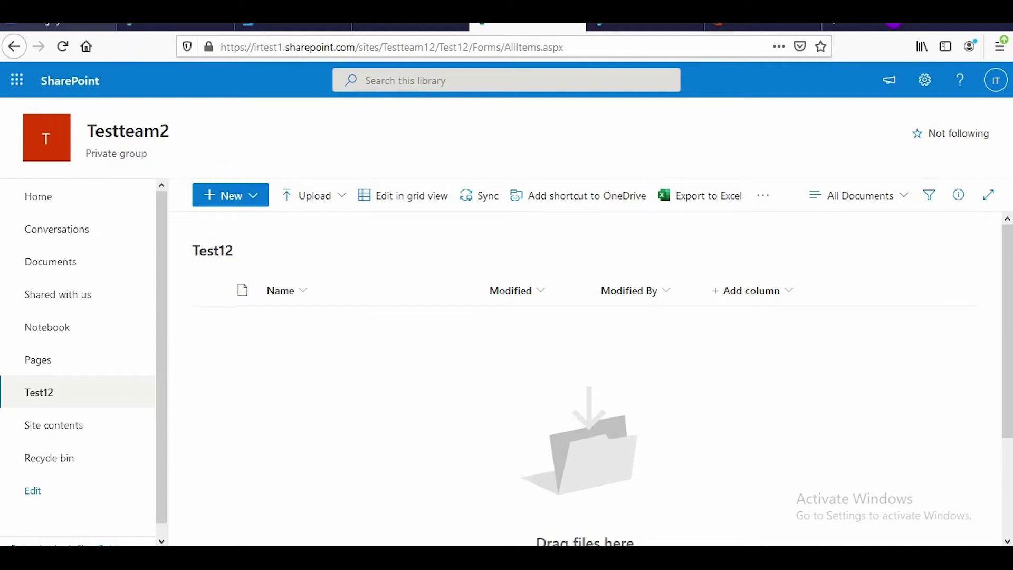
- Switch to Power Automate, search templates for "approve sharepoint files" and open "When a file is added, approve file using SharePoint Content Approval"
click(58, 26)
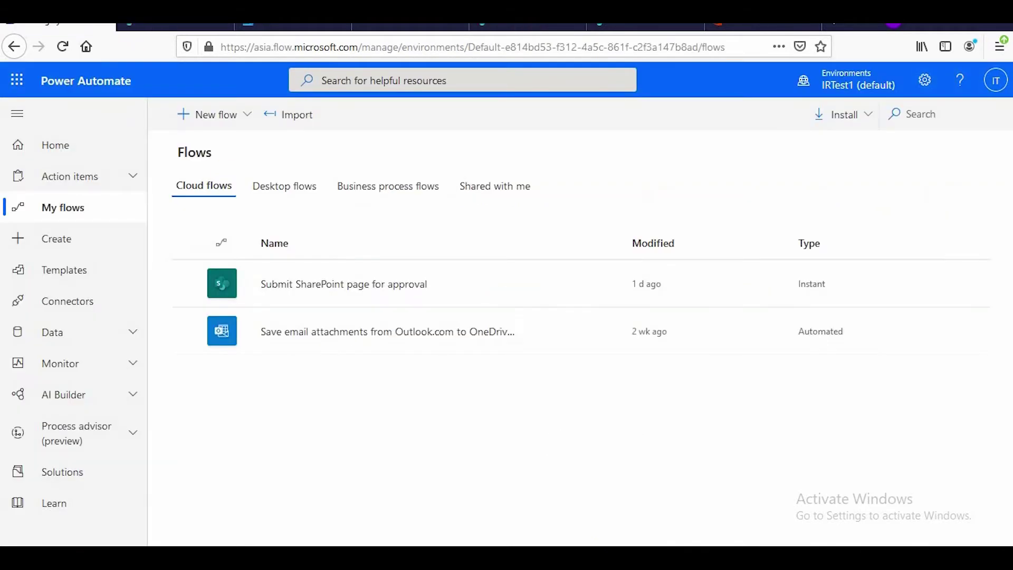
click(84, 283)
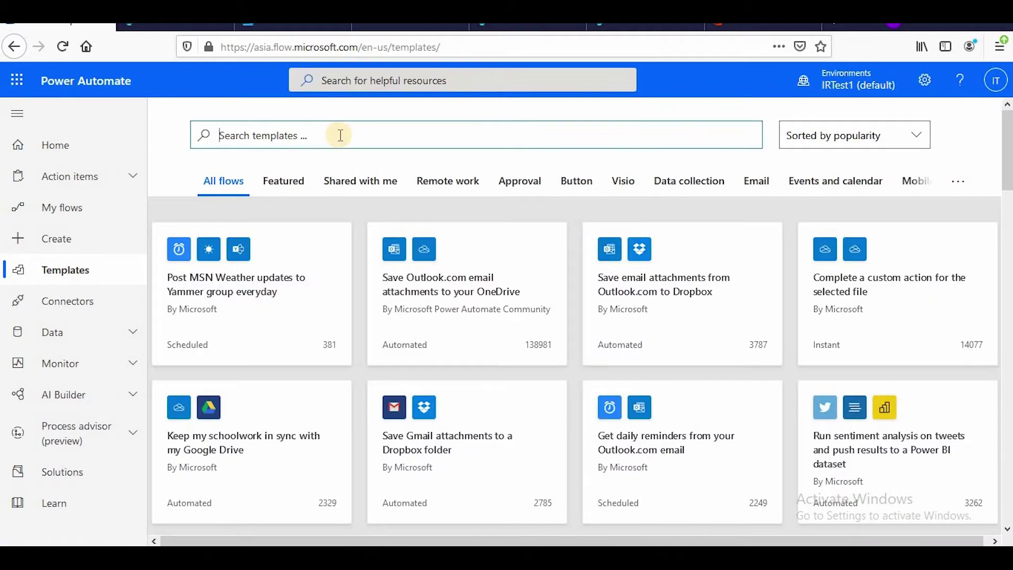
text(approve sharepoint files)
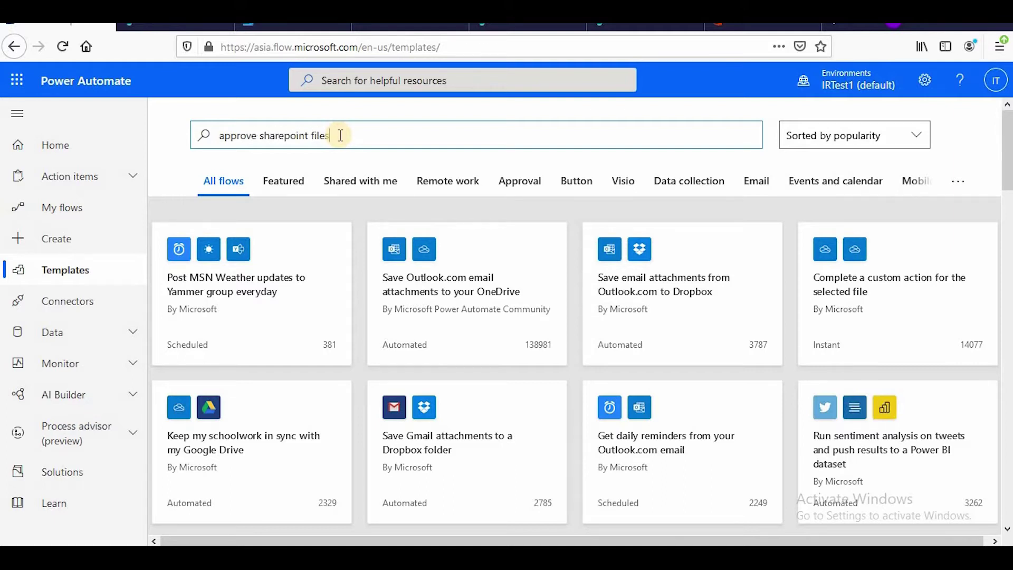
key(Return)
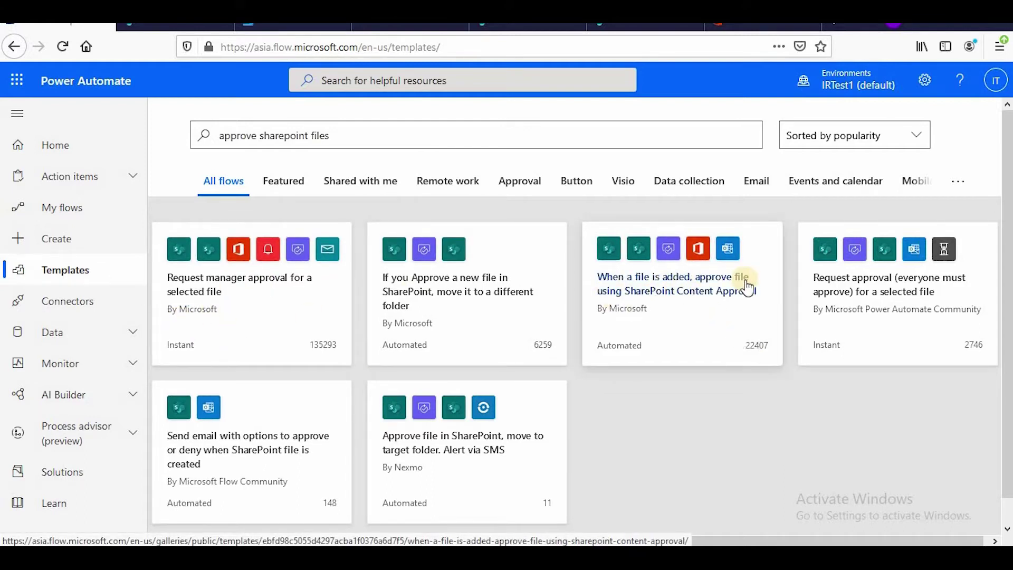
click(704, 320)
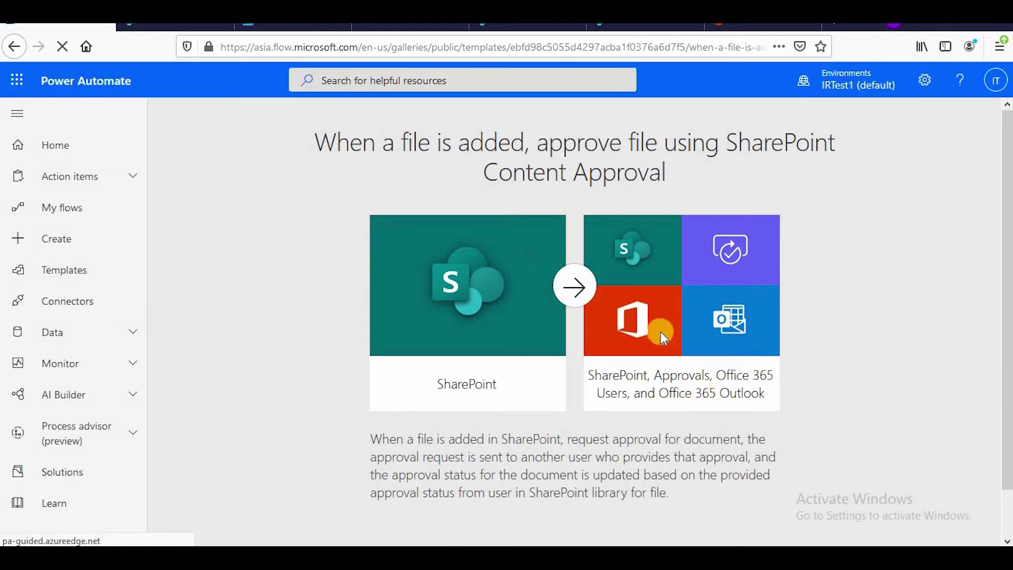
- Add a new Office 365 Users connection with the existing account and continue to the flow editor
scroll(656, 327, down, 5)
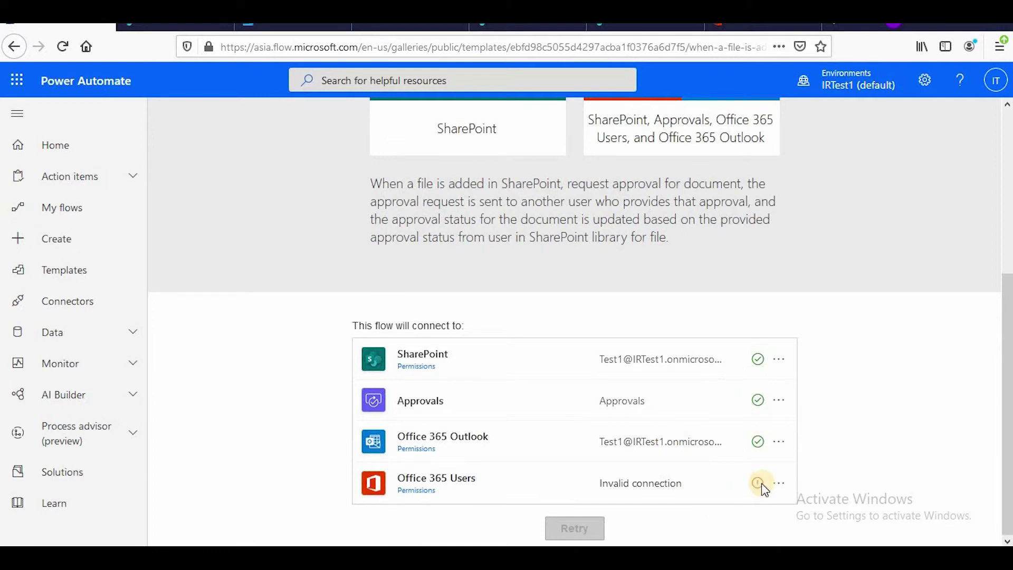
click(778, 483)
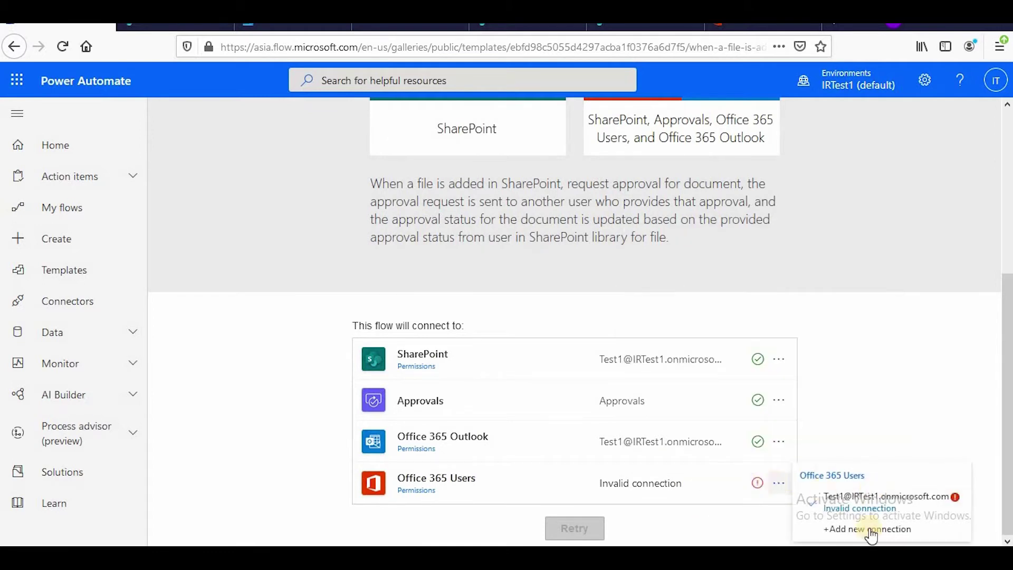
click(871, 534)
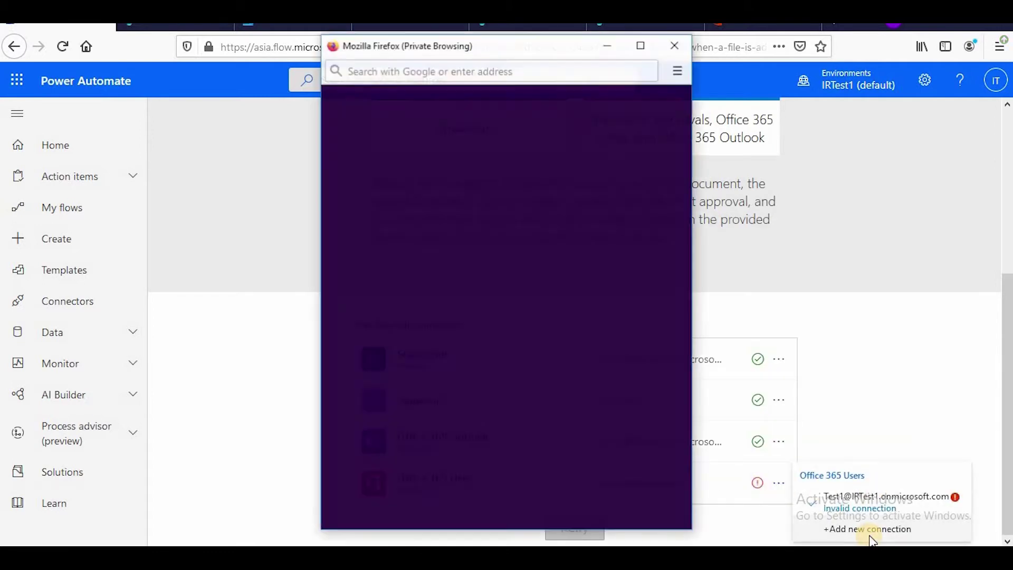
click(439, 247)
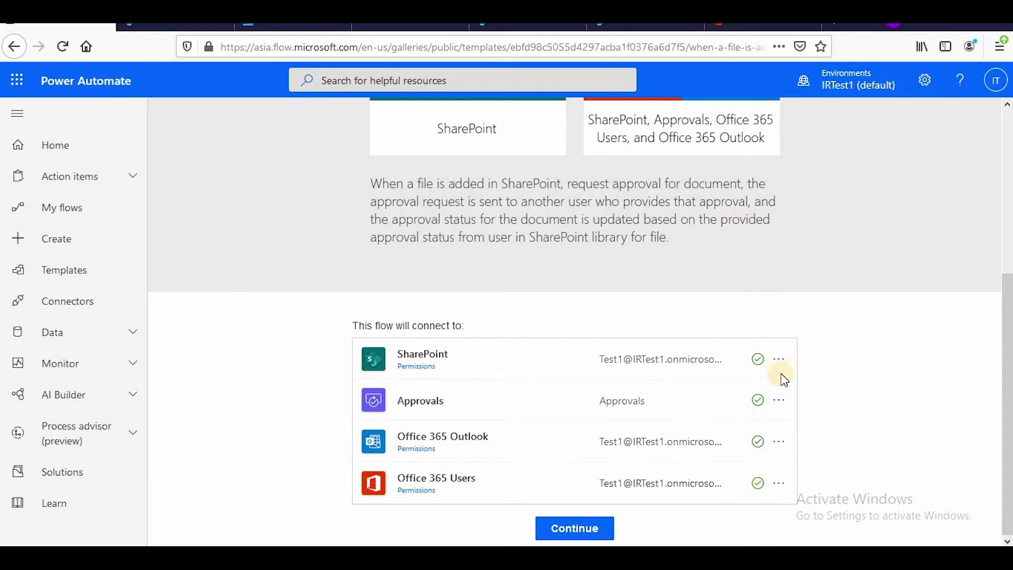
click(586, 527)
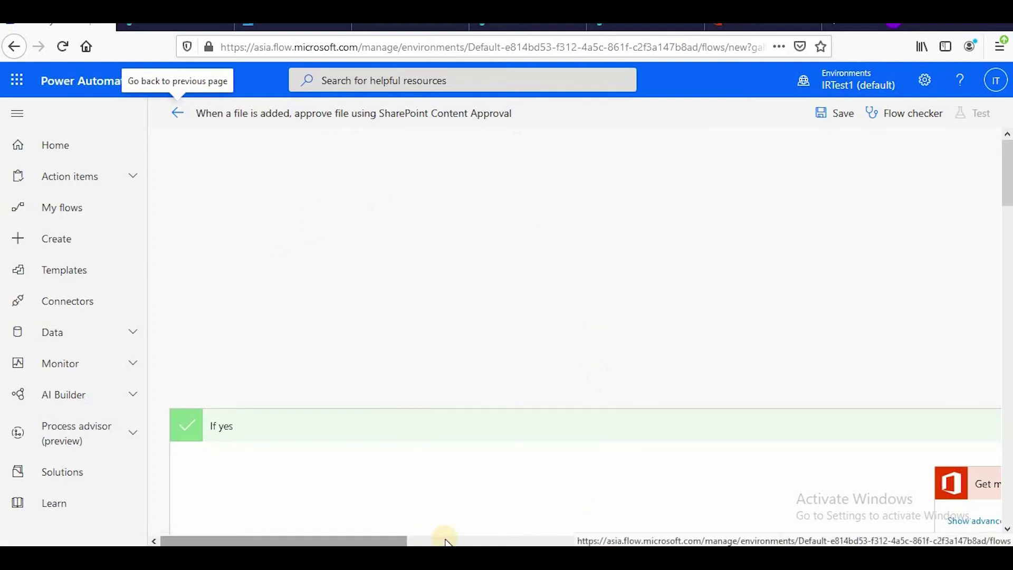
- Collapse the "Check if added document is a file" condition and list the site address options of the "When an item is created" trigger
drag(389, 538, 664, 535)
click(515, 343)
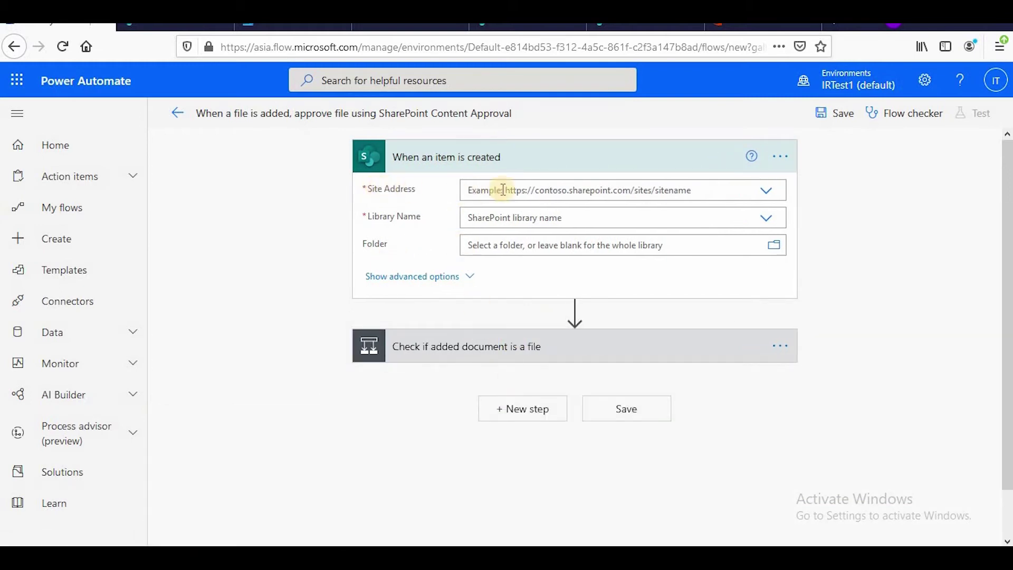
click(767, 191)
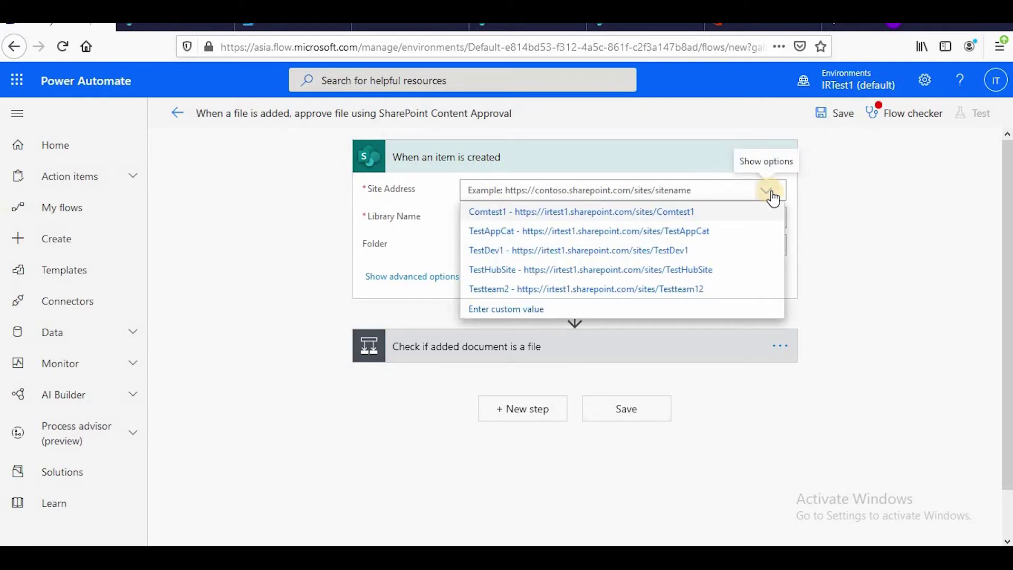
click(409, 27)
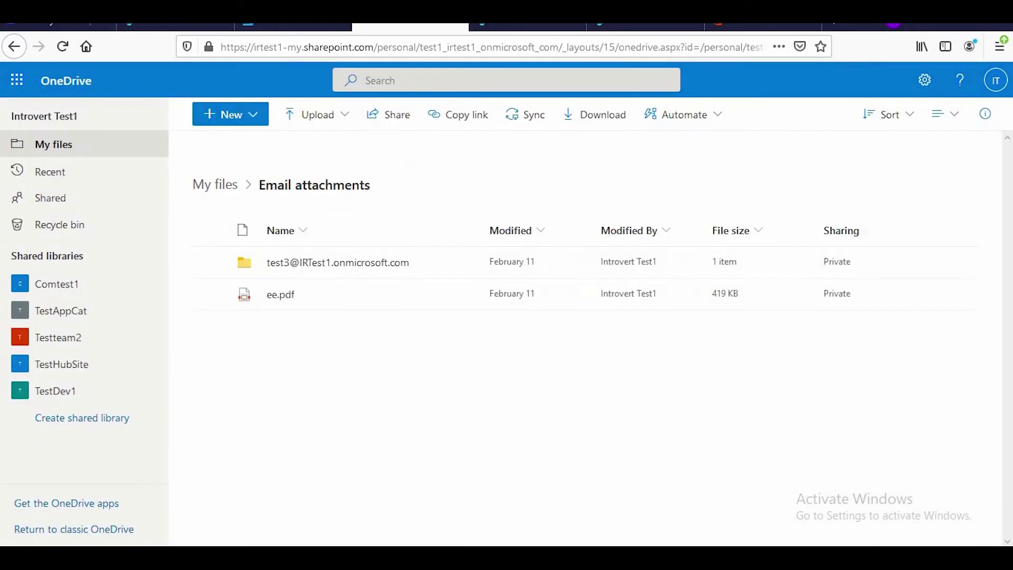
key(ctrl+Tab)
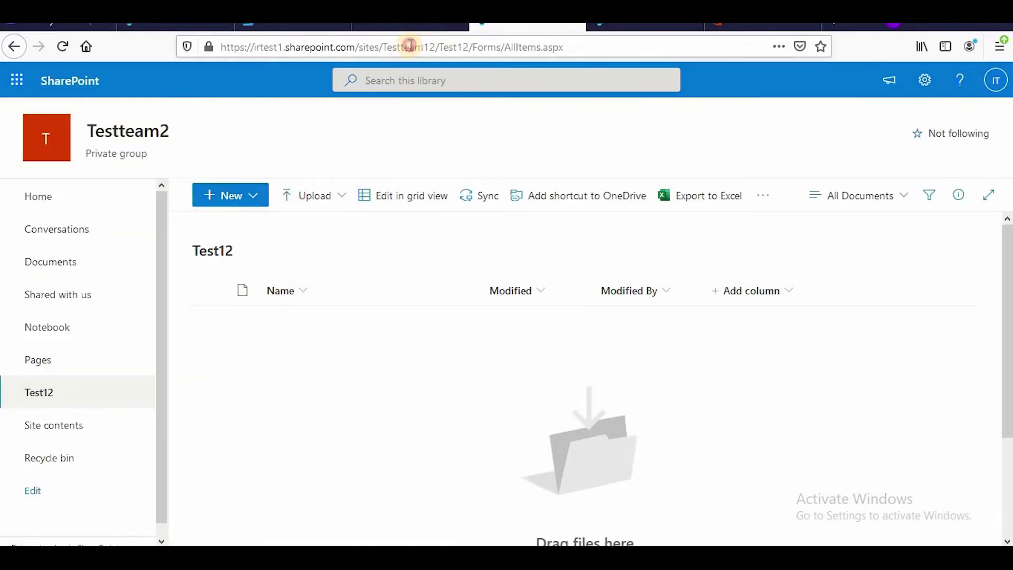
drag(438, 46, 200, 38)
key(ctrl+c)
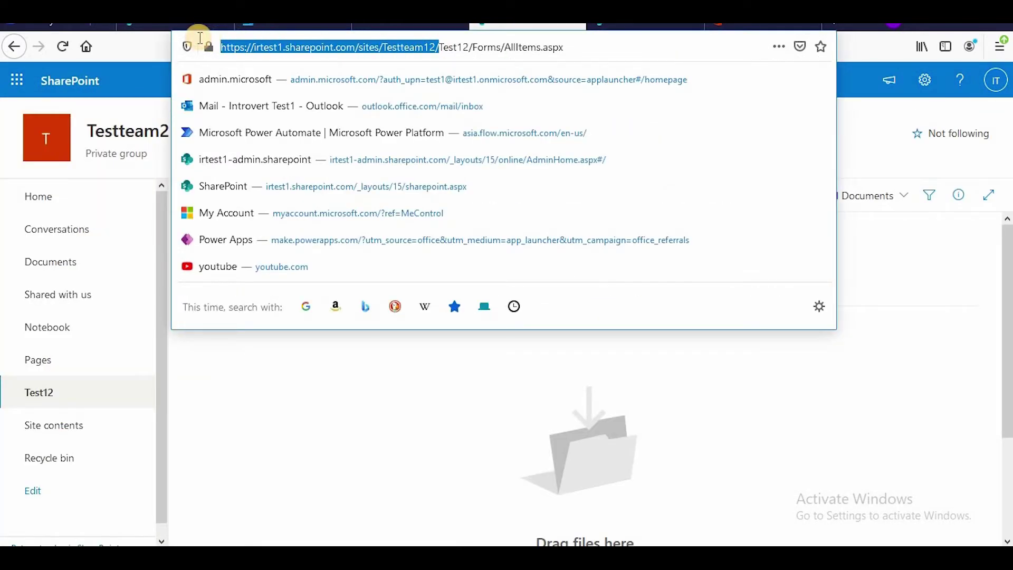
click(374, 473)
key(ctrl+shift+Tab)
key(ctrl+shift+Tab)
key(ctrl+shift+Tab)
key(ctrl+shift+Tab)
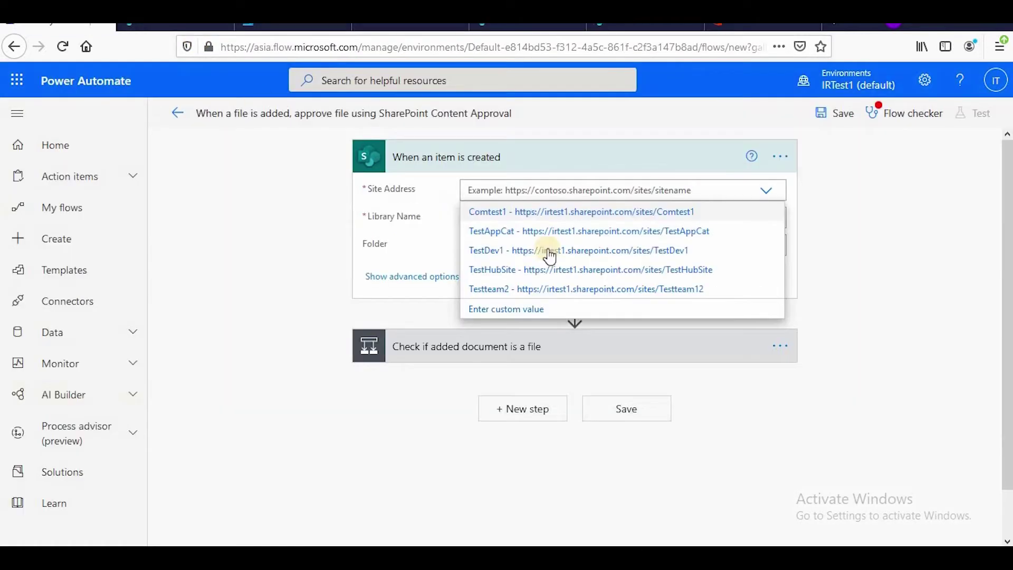
click(518, 190)
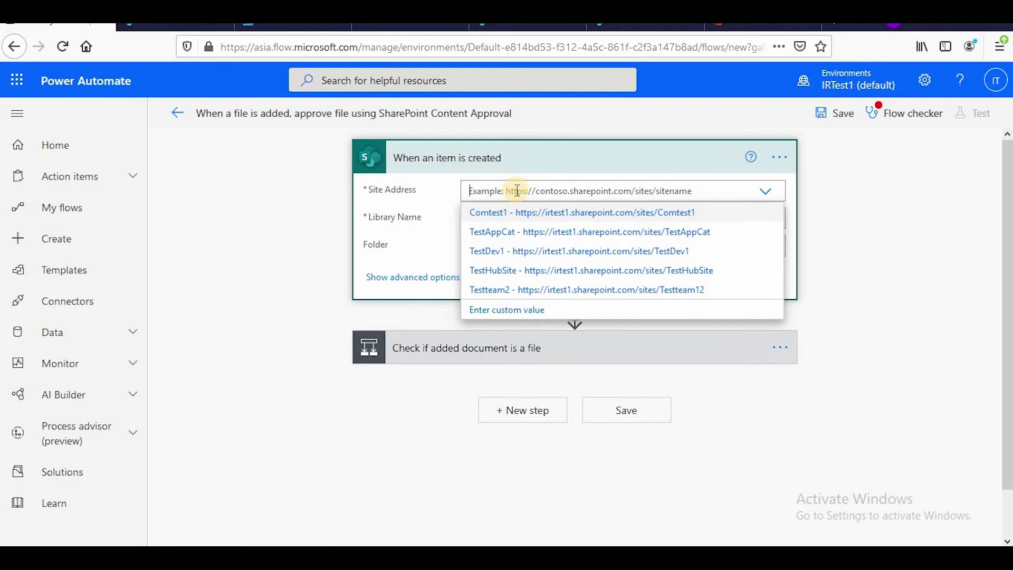
key(ctrl+v)
key(Return)
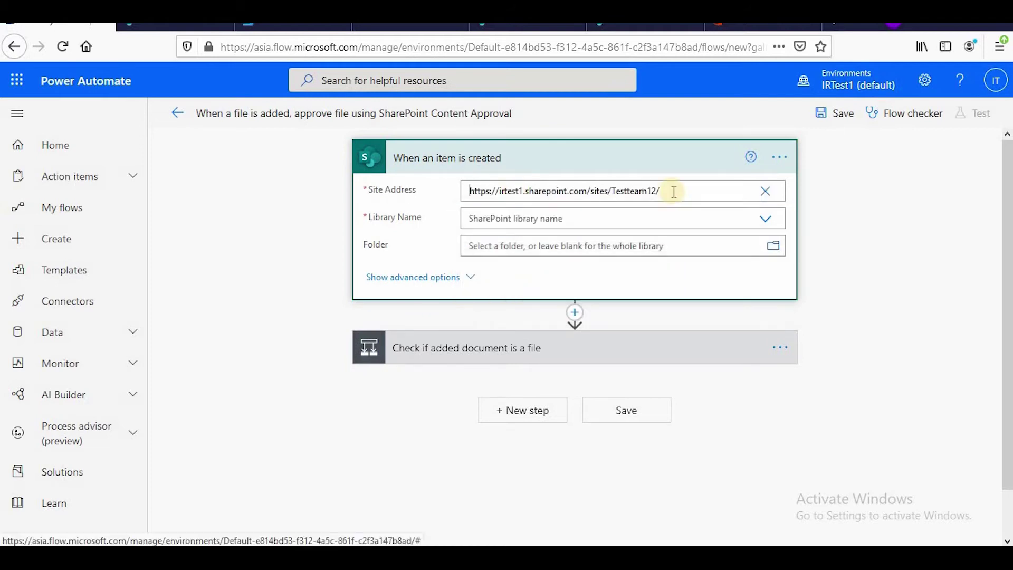
click(765, 220)
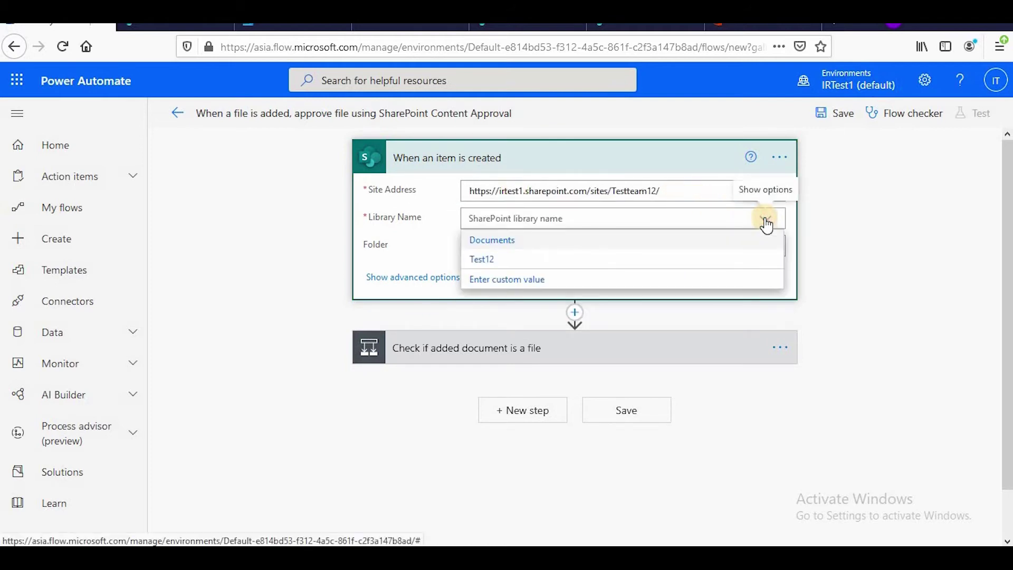
click(518, 259)
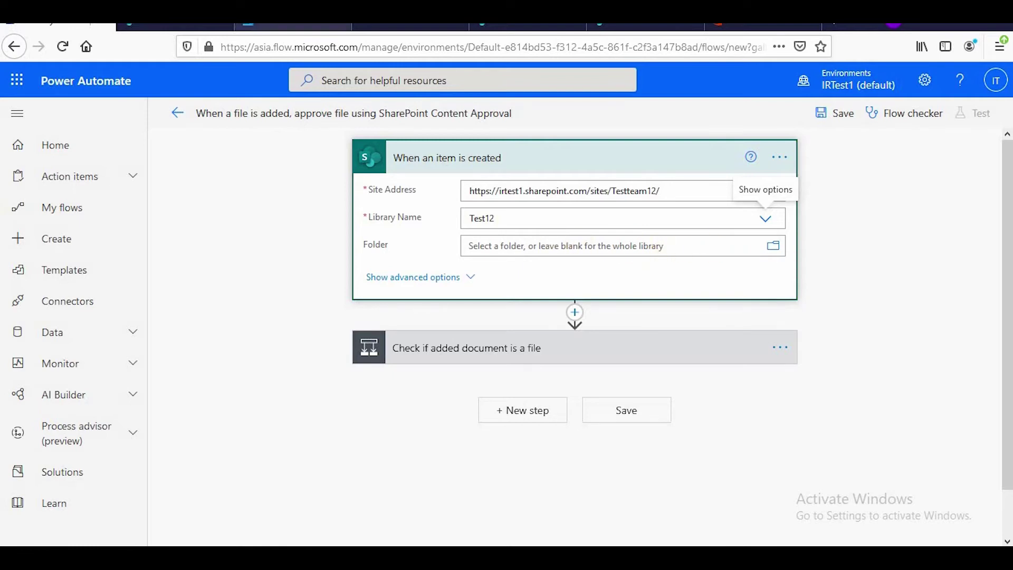
- Review the Test12 library in SharePoint and the advanced options of the flow's "When an item is created" trigger
click(370, 28)
click(499, 27)
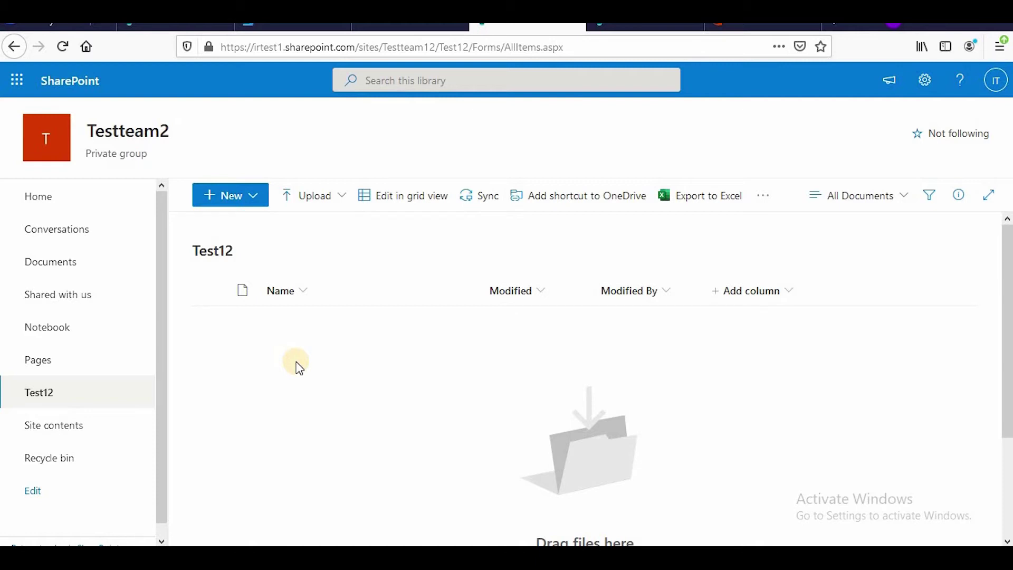
click(79, 27)
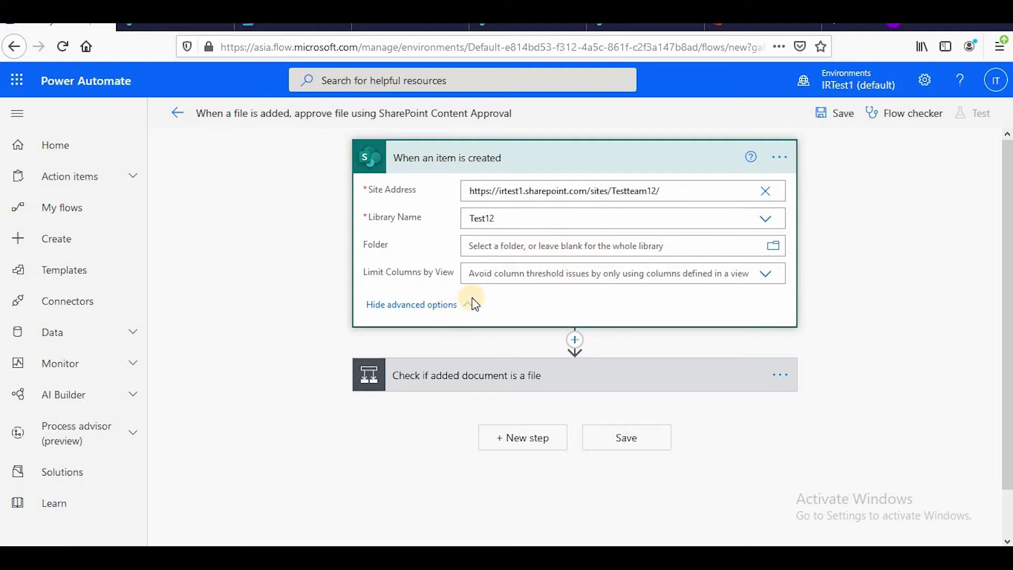
click(475, 305)
- Expand the "Check if added document is a file" condition to examine its full expression
click(495, 357)
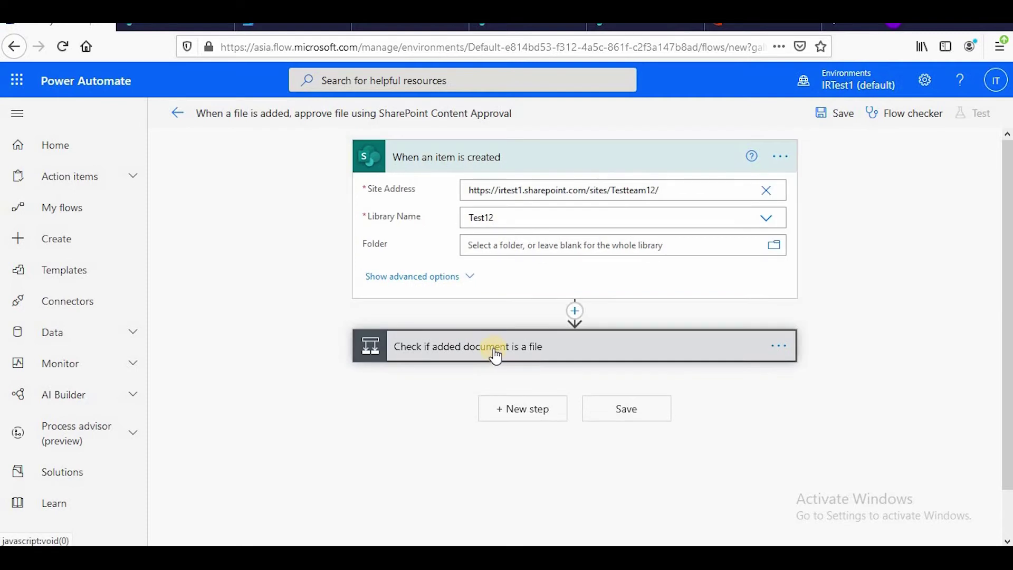
scroll(532, 377, up, 5)
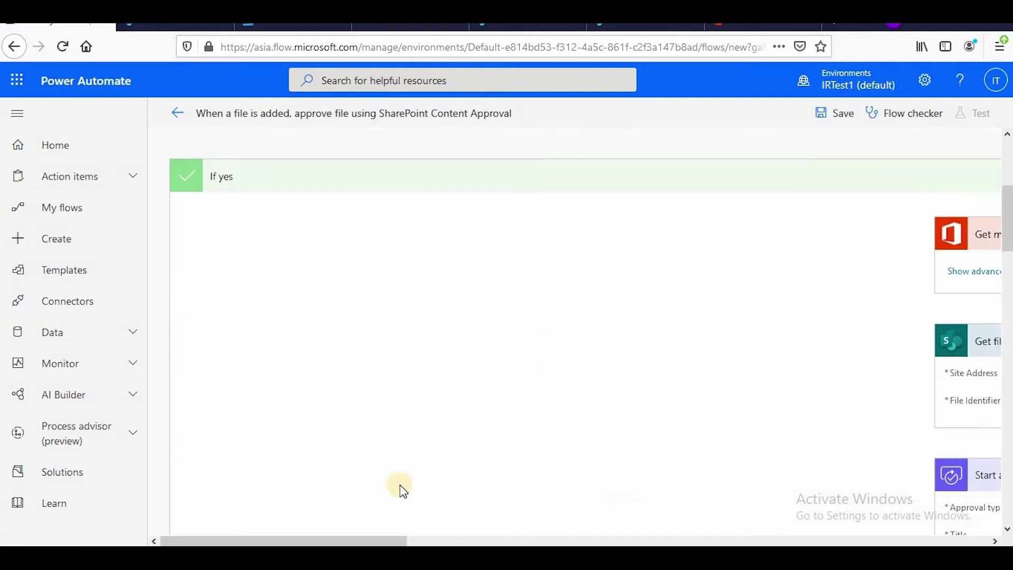
drag(387, 538, 539, 539)
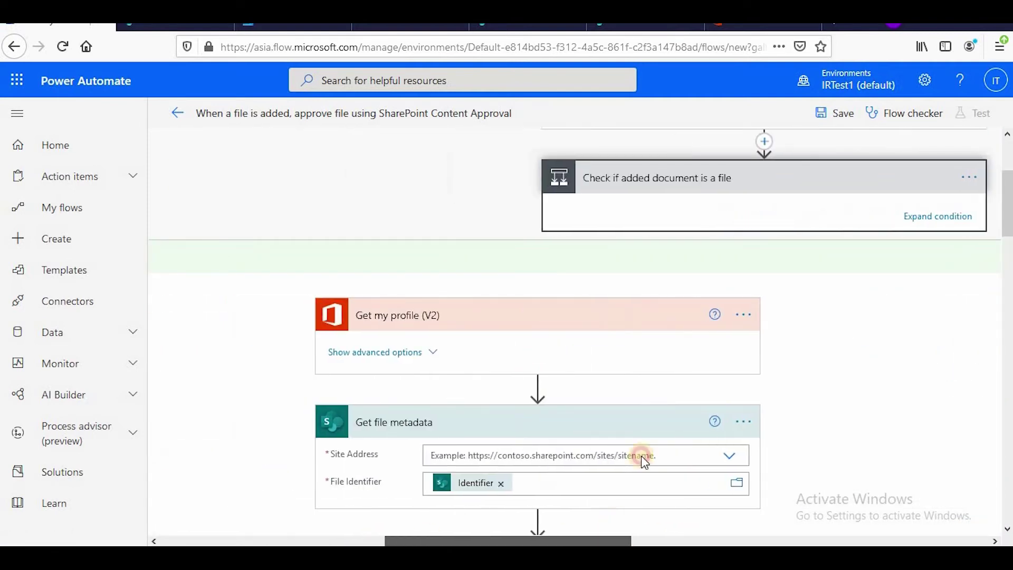
scroll(765, 319, up, 2)
click(918, 302)
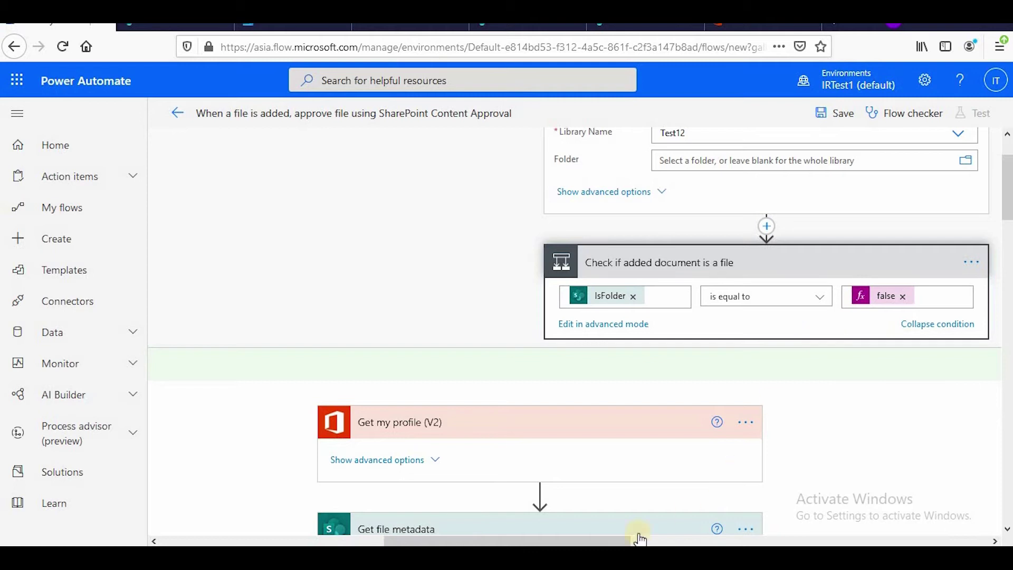
drag(574, 540, 650, 539)
scroll(396, 212, down, 2)
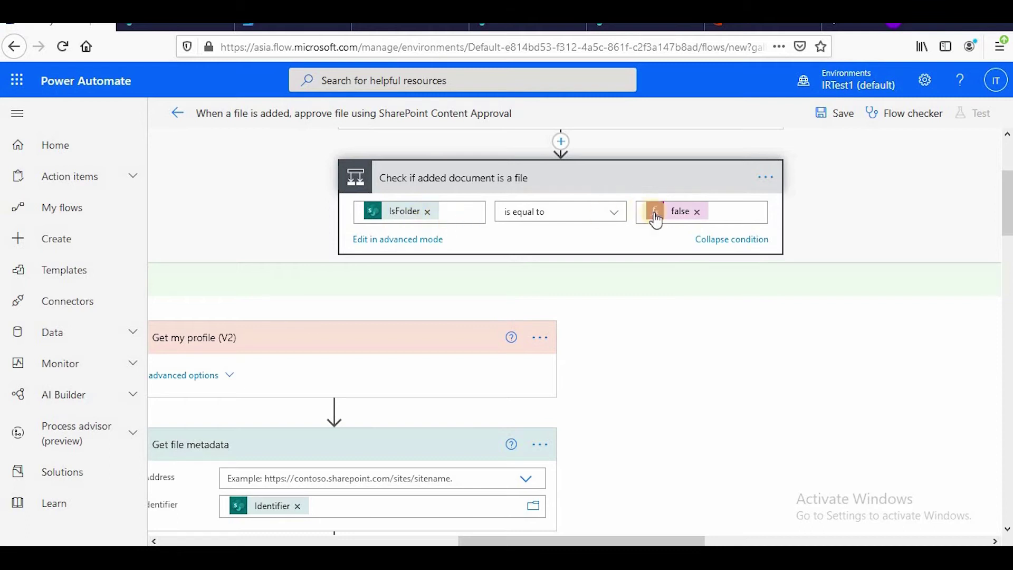
drag(607, 541, 547, 298)
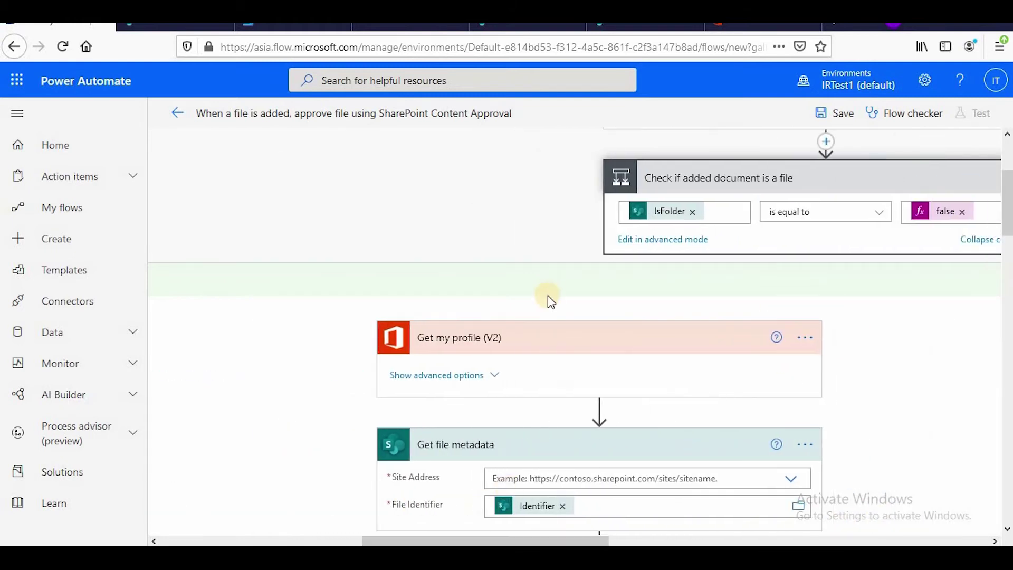
scroll(565, 311, down, 3)
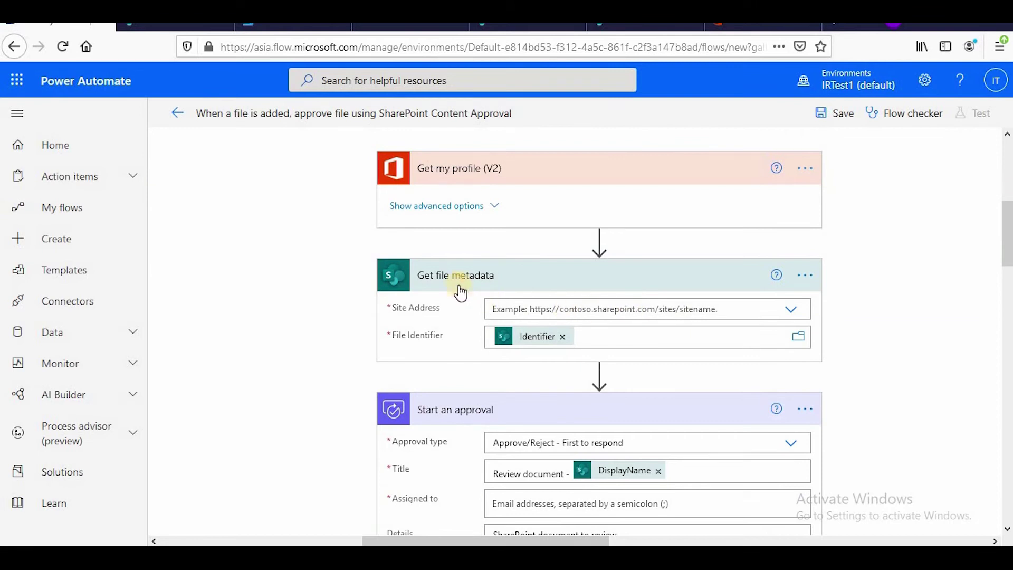
click(794, 316)
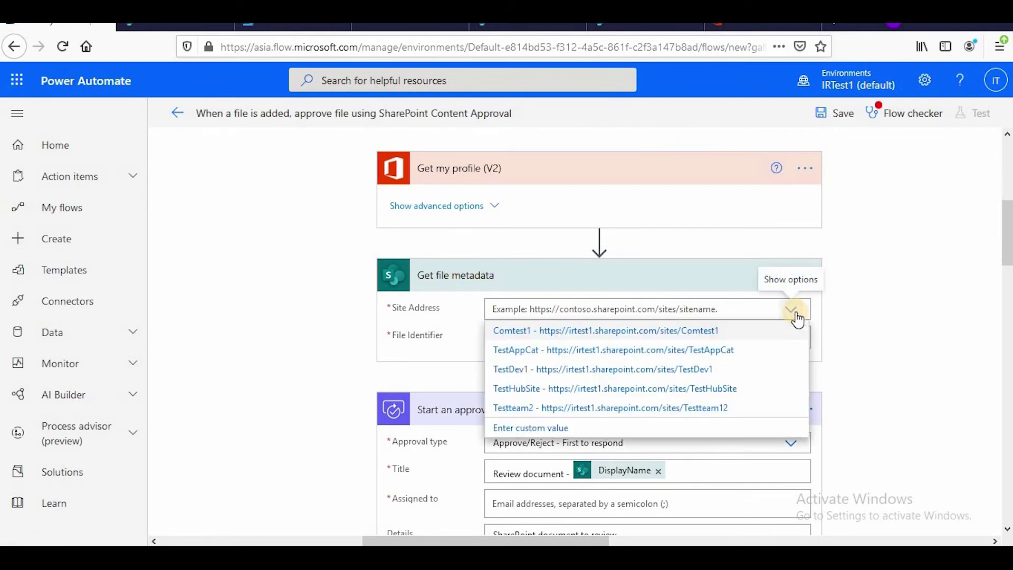
click(746, 416)
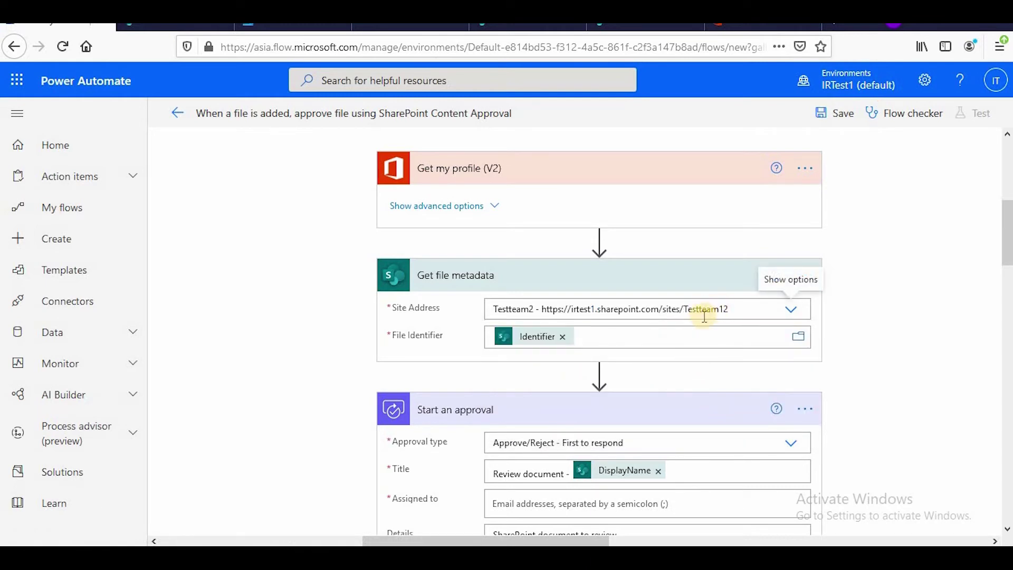
- In the "Set content approval status to approve" action, set the Site Address to Testteam2 and the Library Name to Test12
scroll(705, 315, down, 7)
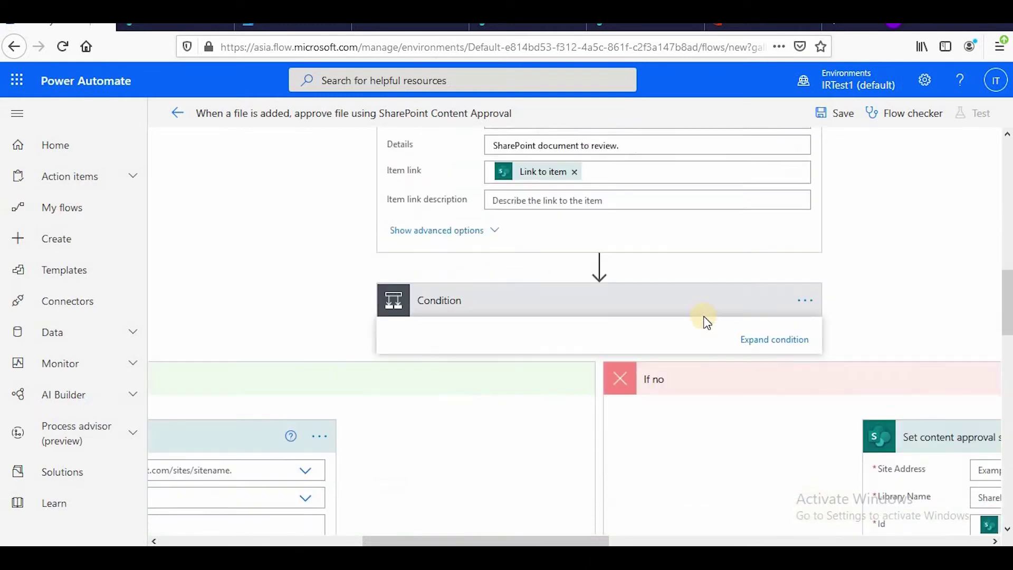
scroll(707, 322, down, 3)
drag(565, 538, 446, 529)
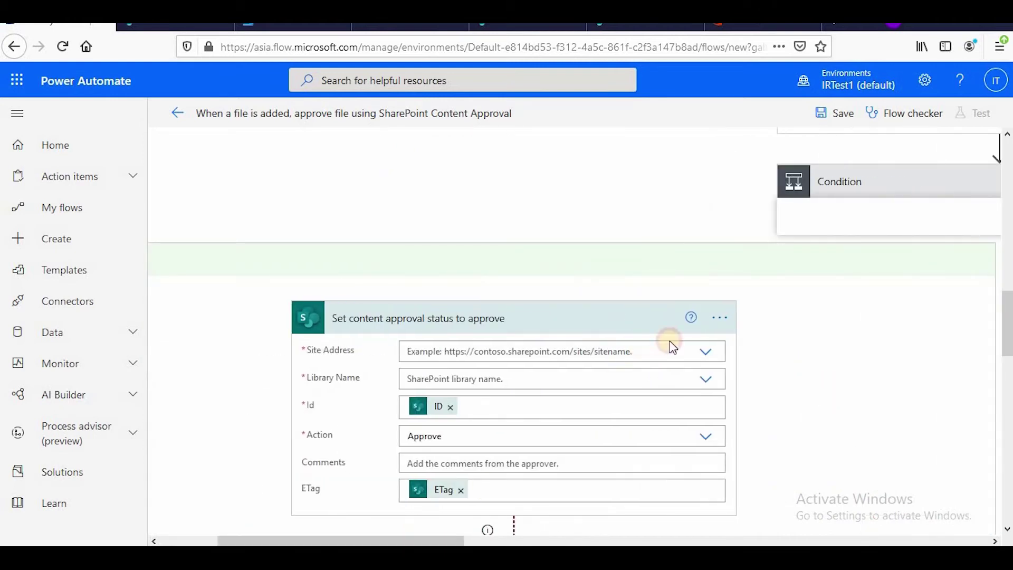
click(707, 356)
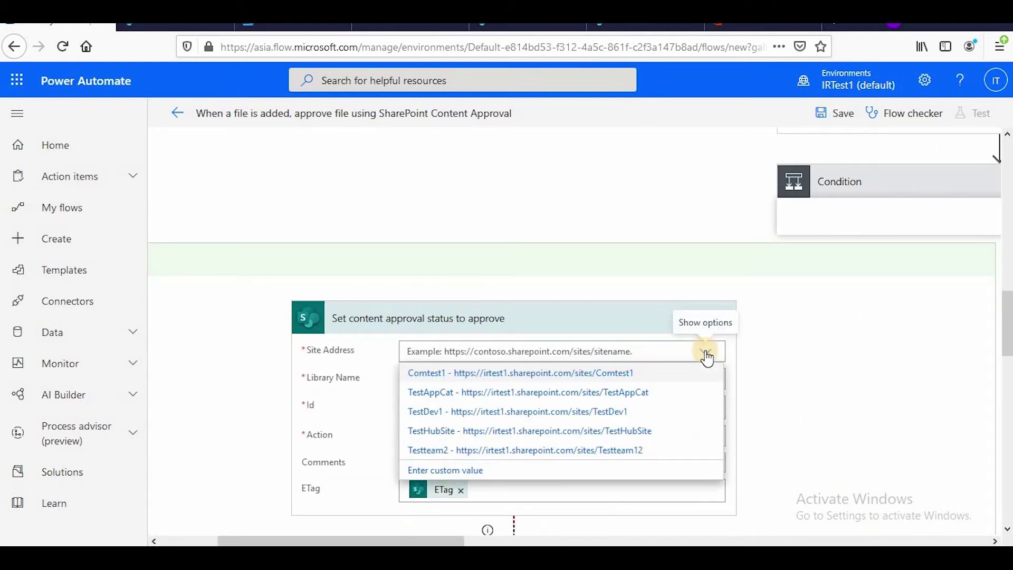
click(637, 449)
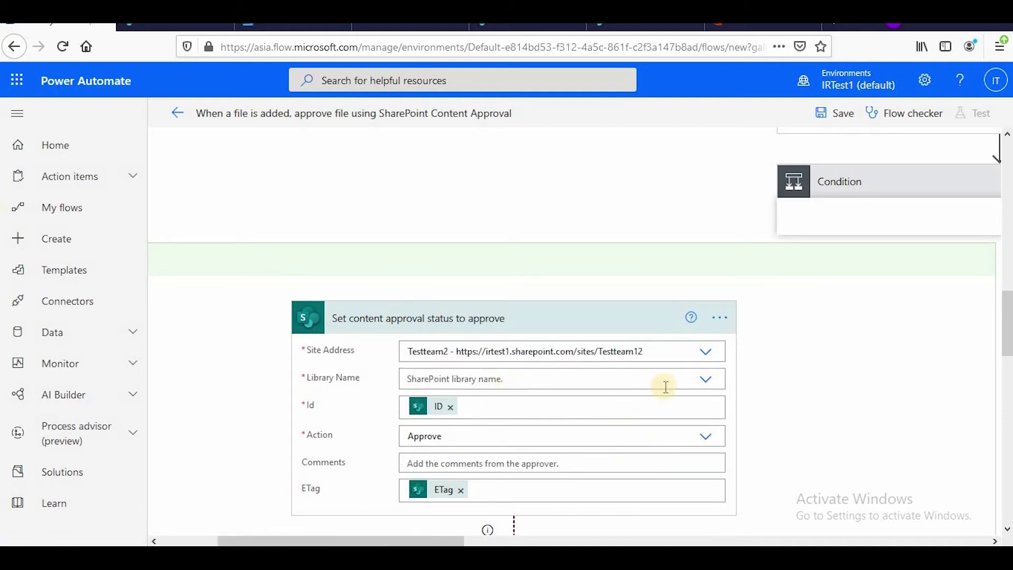
click(701, 381)
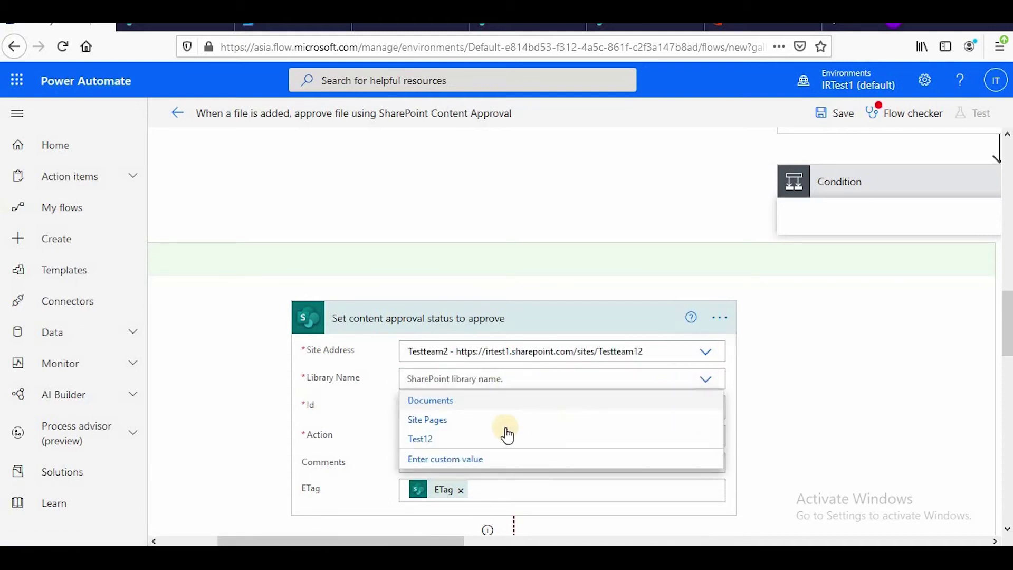
click(489, 445)
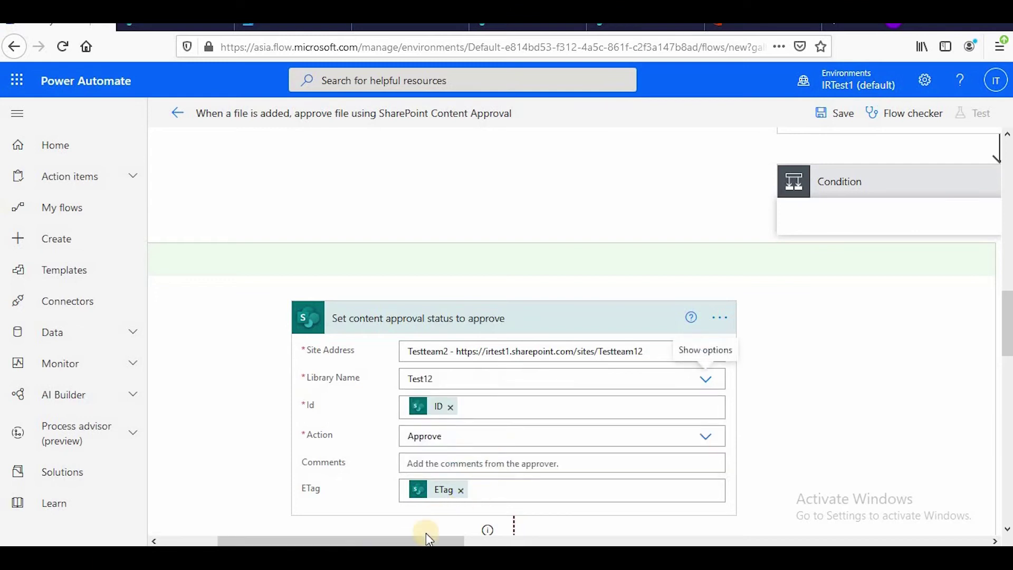
- In the "Set content approval status to reject" action, set the Site Address to Testteam2 and the Library Name to Test12
drag(427, 540, 781, 540)
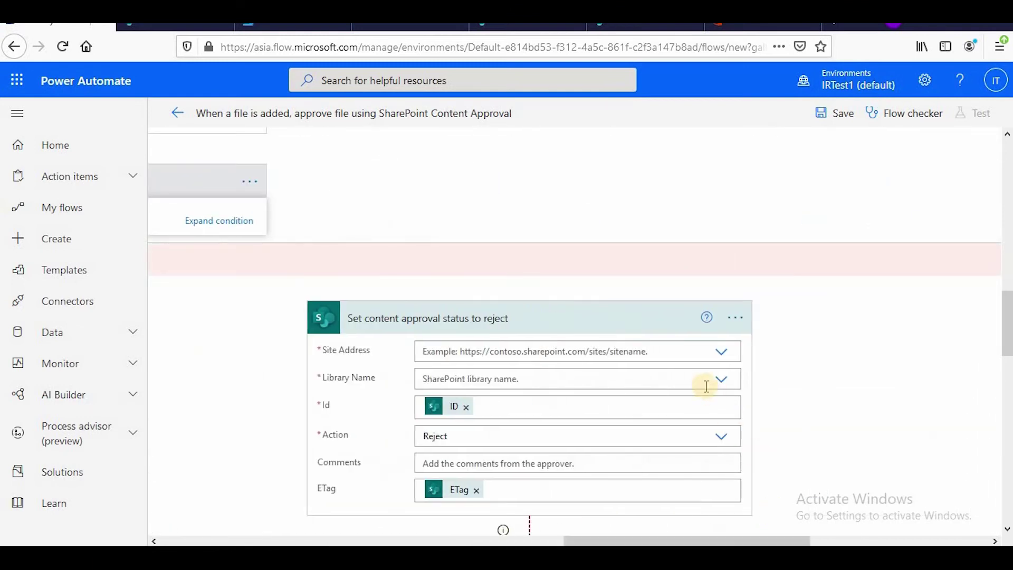
click(723, 356)
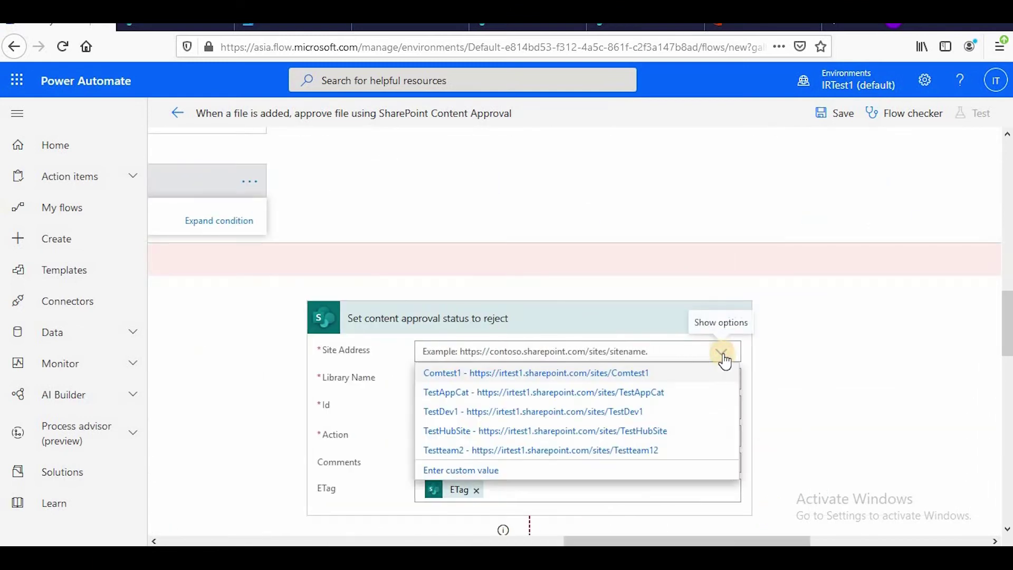
click(670, 455)
click(719, 386)
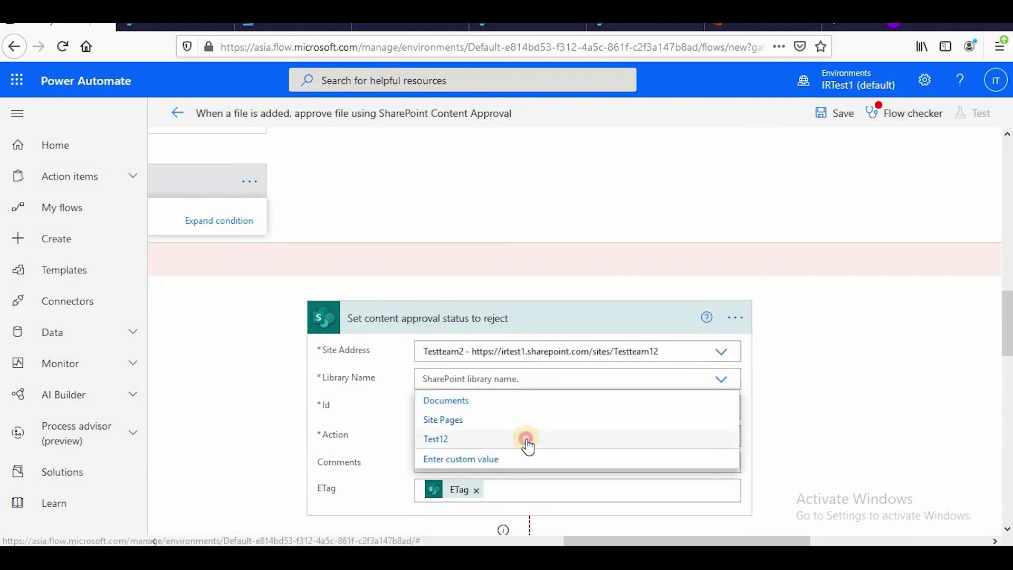
click(528, 440)
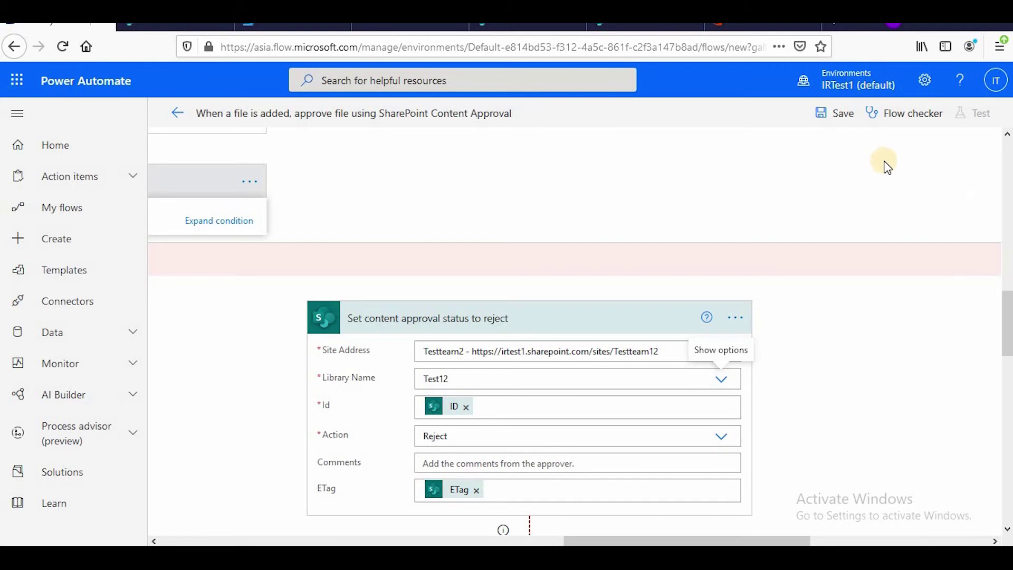
- Check the flow for errors and warnings with the Flow checker and close it
click(895, 113)
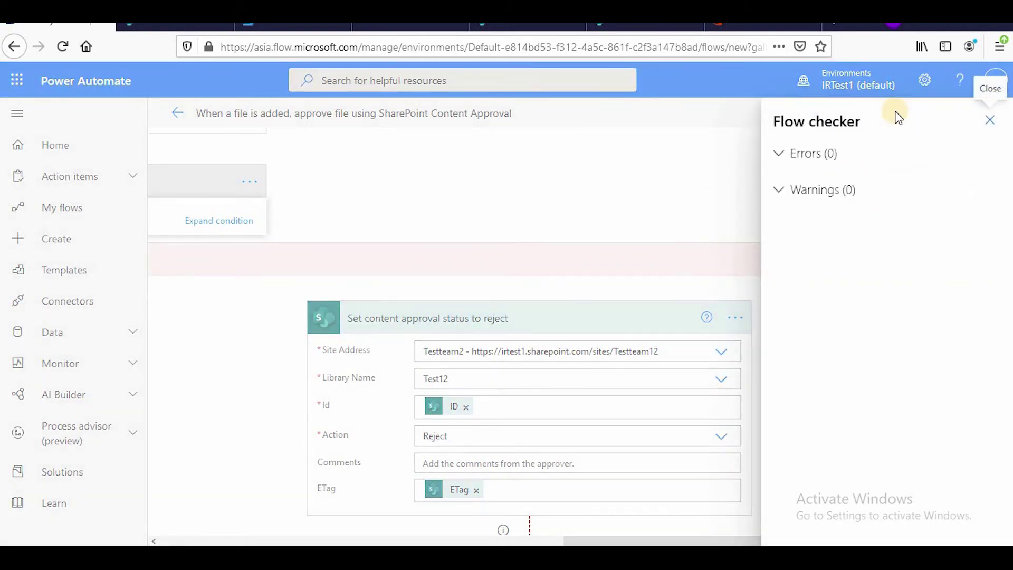
key(Escape)
click(905, 114)
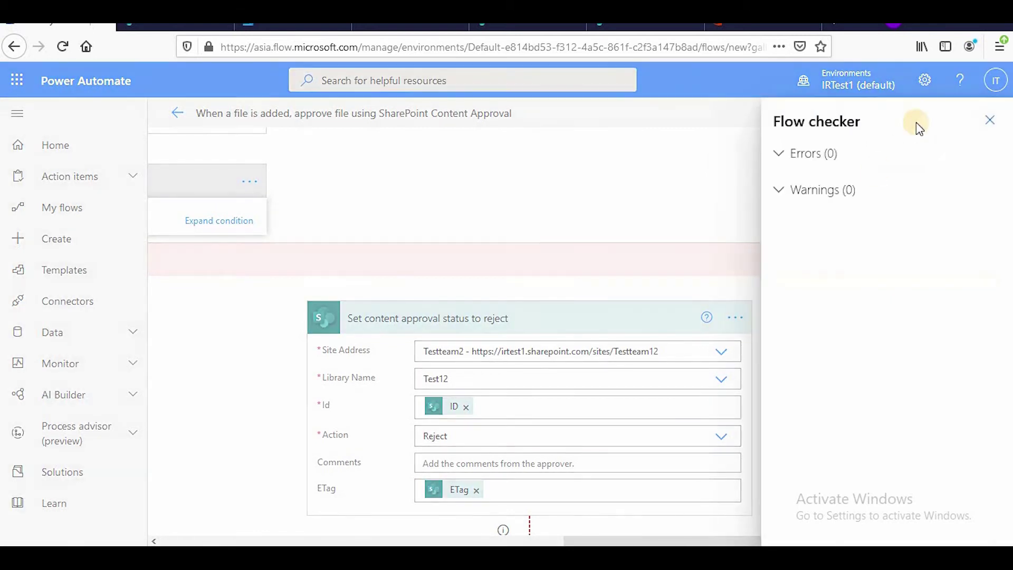
click(990, 121)
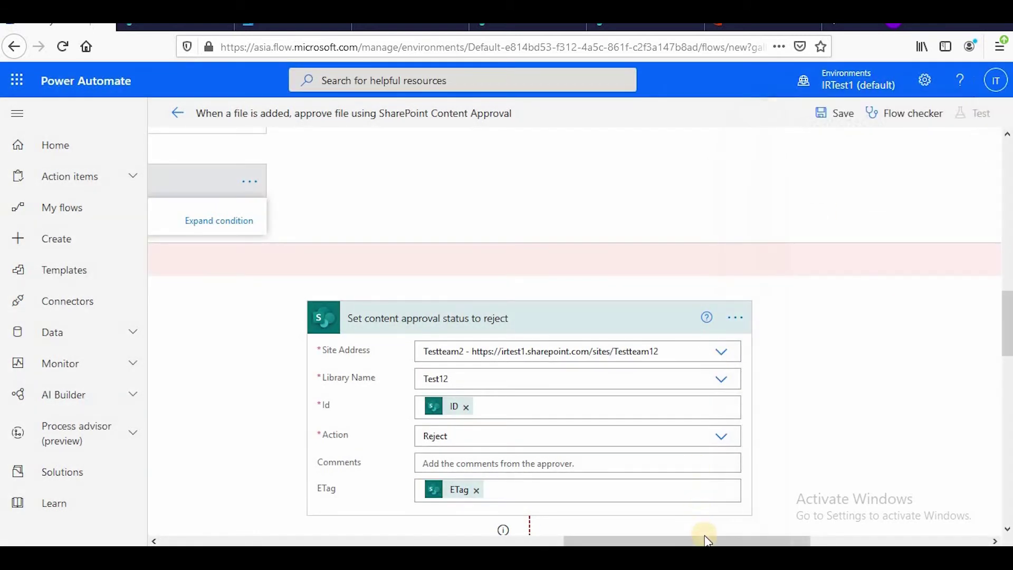
- Review the "Start an approval" action, try to save the flow, and dismiss the Flow checker
drag(706, 540, 509, 536)
scroll(542, 437, up, 6)
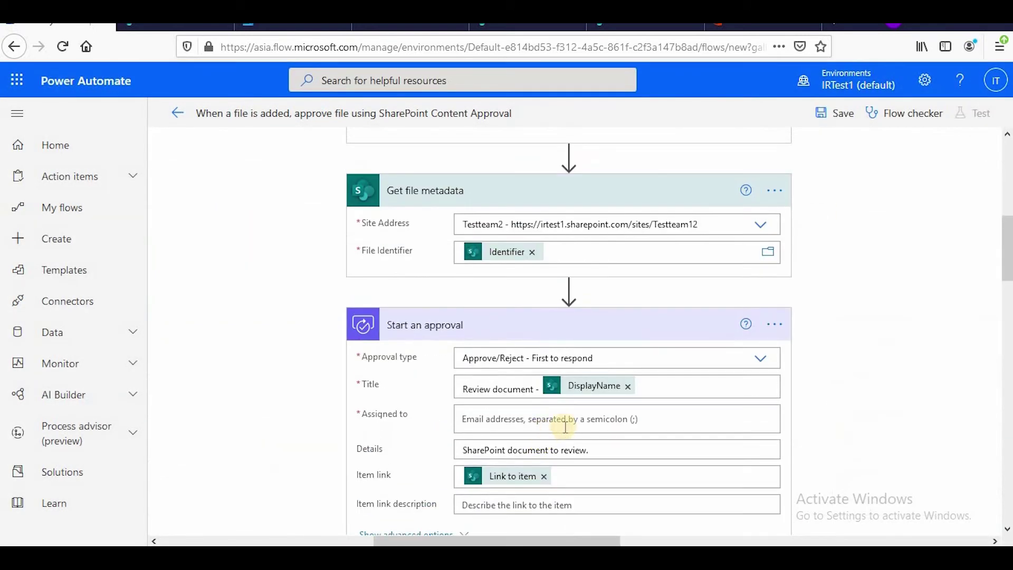
scroll(565, 426, down, 5)
scroll(566, 432, up, 1)
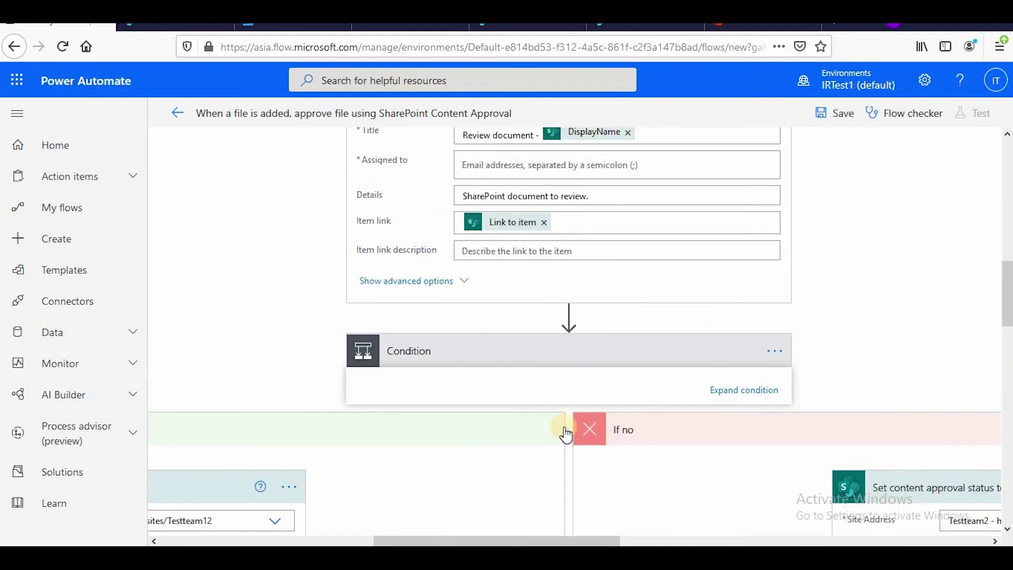
scroll(565, 433, up, 2)
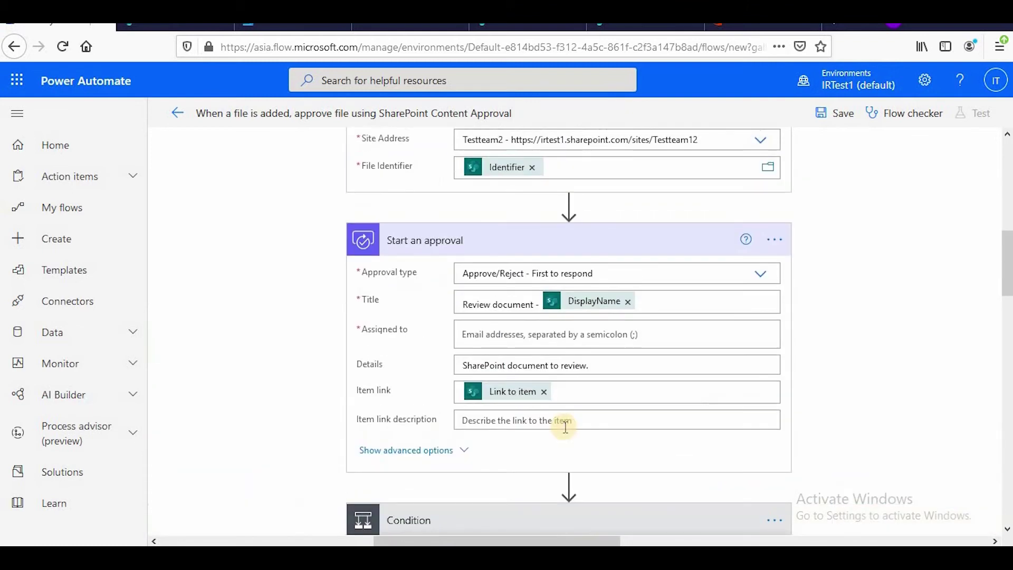
click(842, 114)
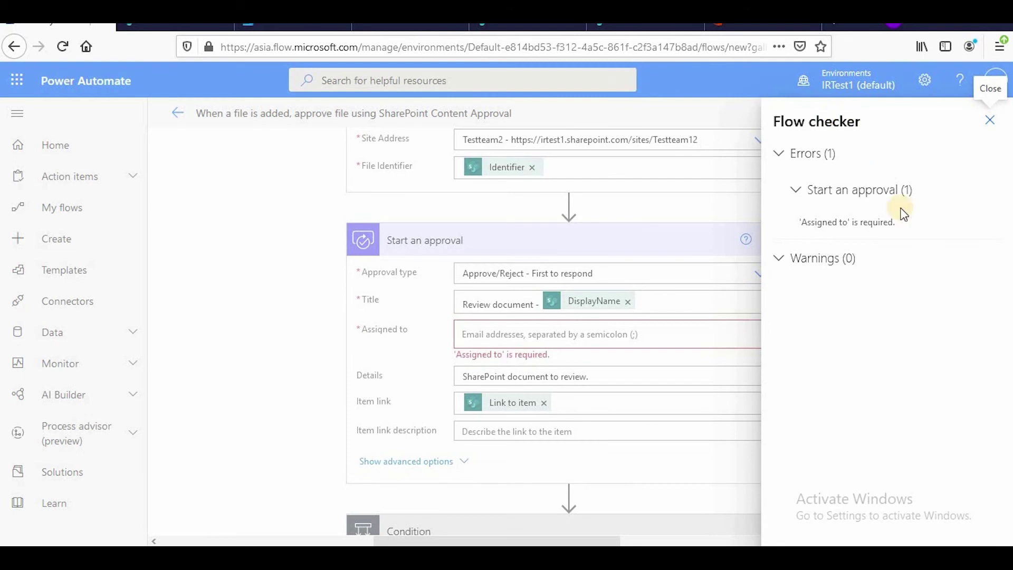
click(874, 231)
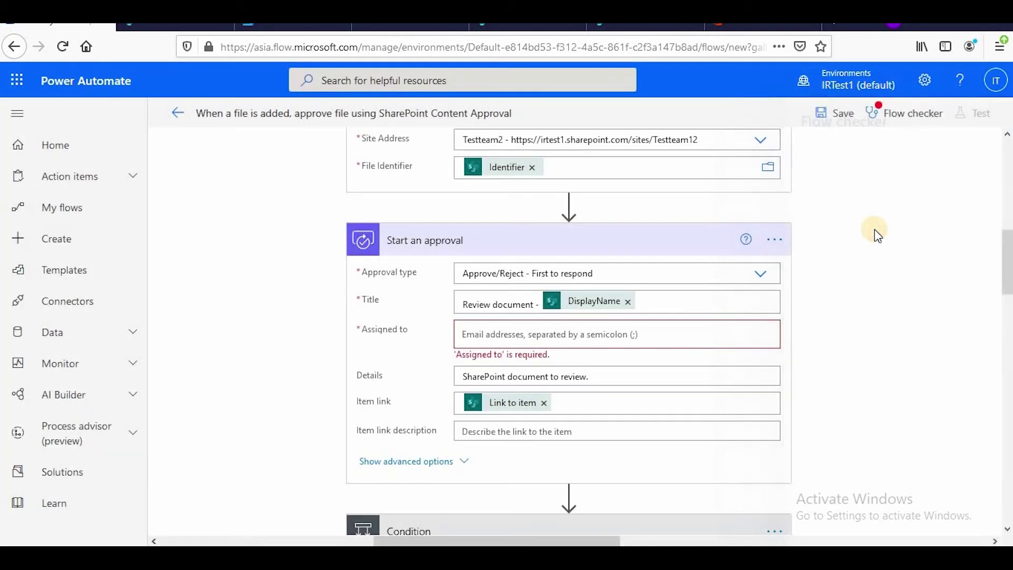
- Browse the dynamic content available for the Assigned to field of the "Start an approval" action
click(491, 243)
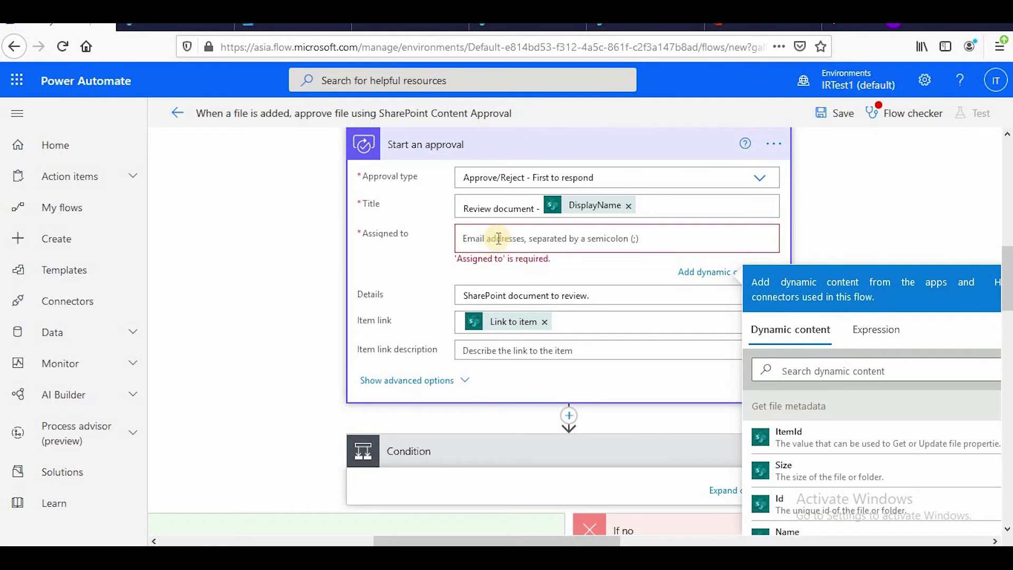
scroll(807, 417, down, 3)
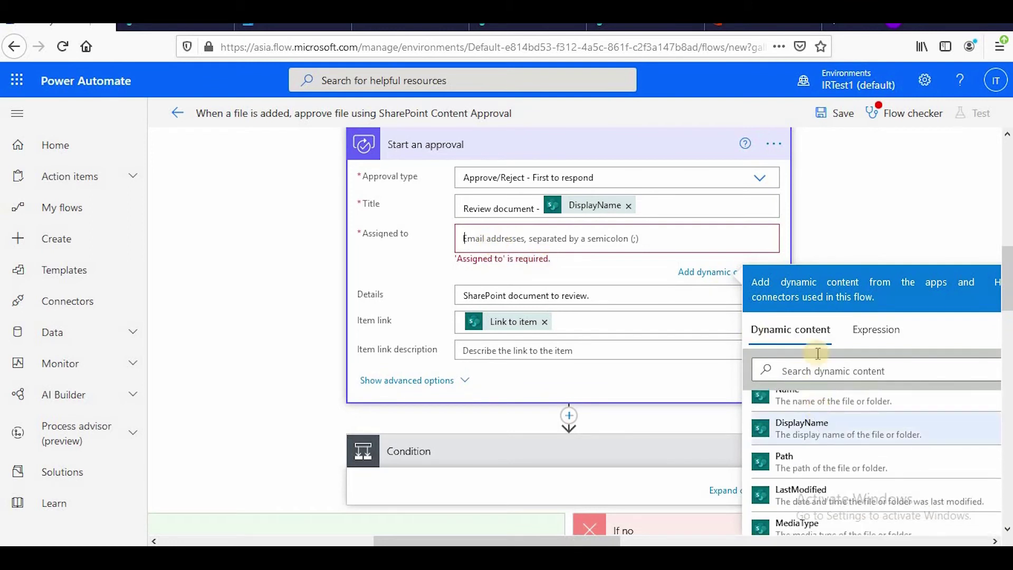
scroll(807, 417, up, 3)
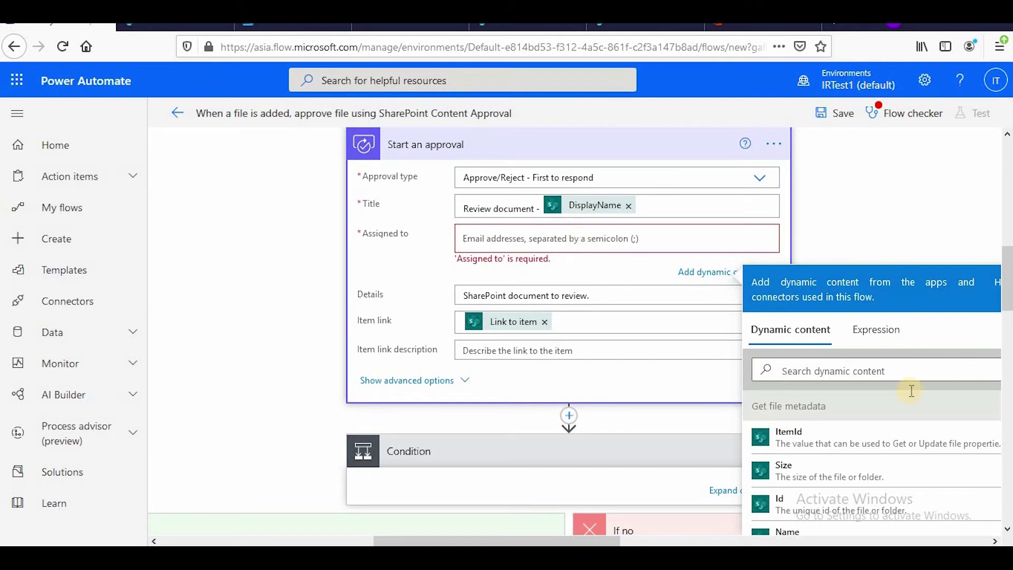
scroll(921, 422, down, 6)
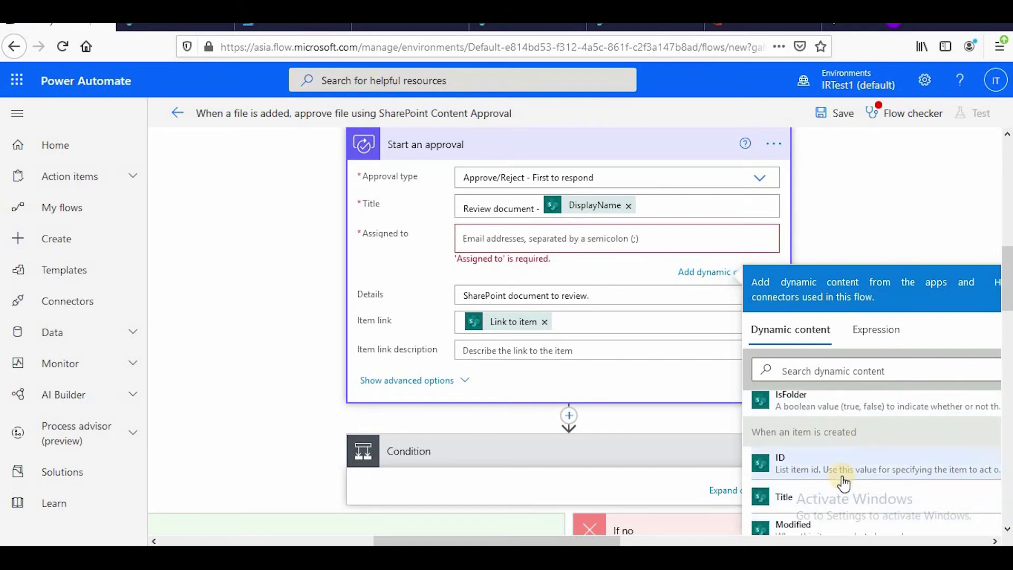
scroll(843, 481, down, 5)
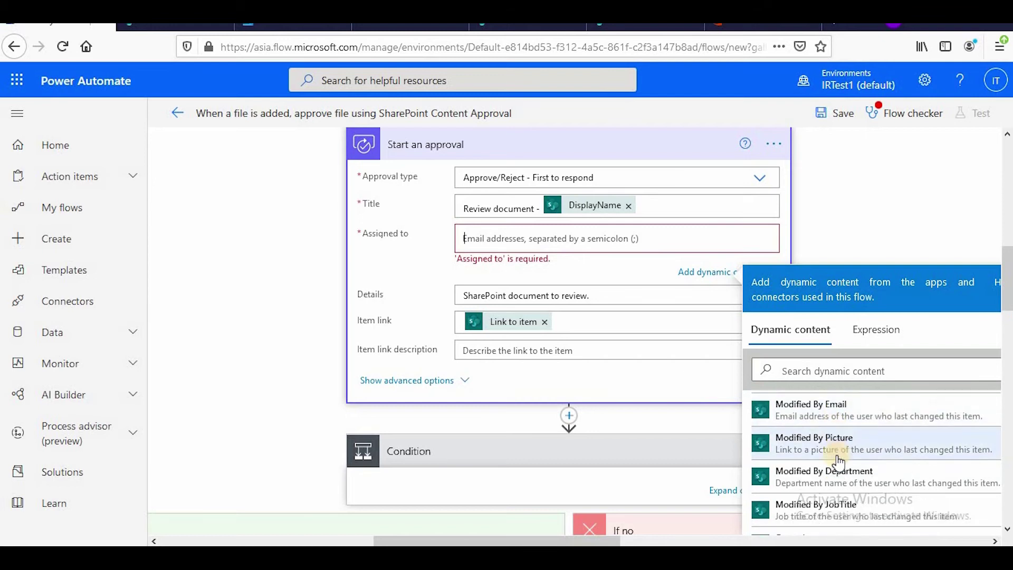
scroll(839, 462, down, 5)
scroll(894, 488, up, 2)
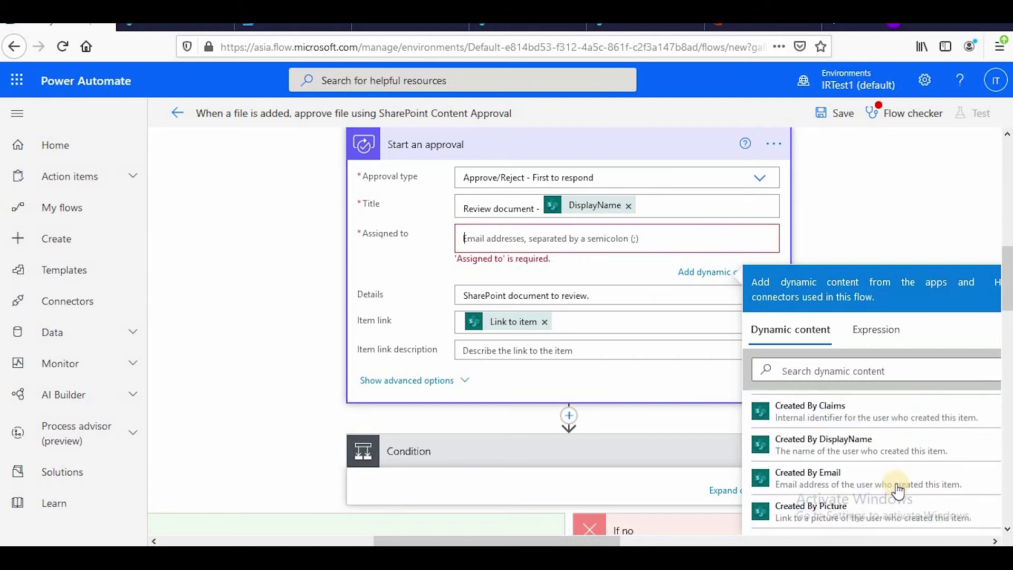
scroll(897, 490, up, 10)
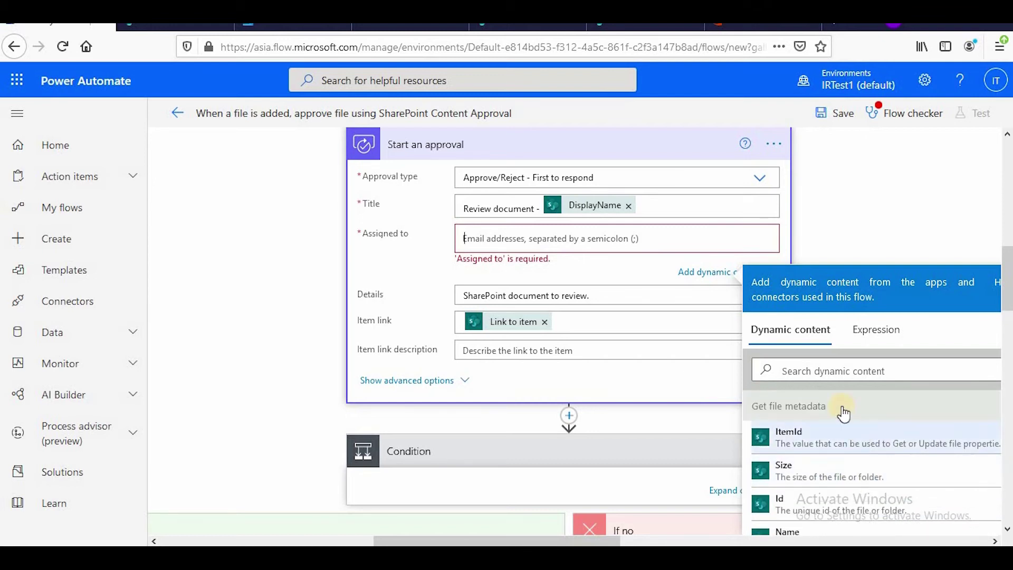
- Search for "test" in the Assigned to field of the "Start an approval" action and assign the approval to the Test3 account
click(554, 238)
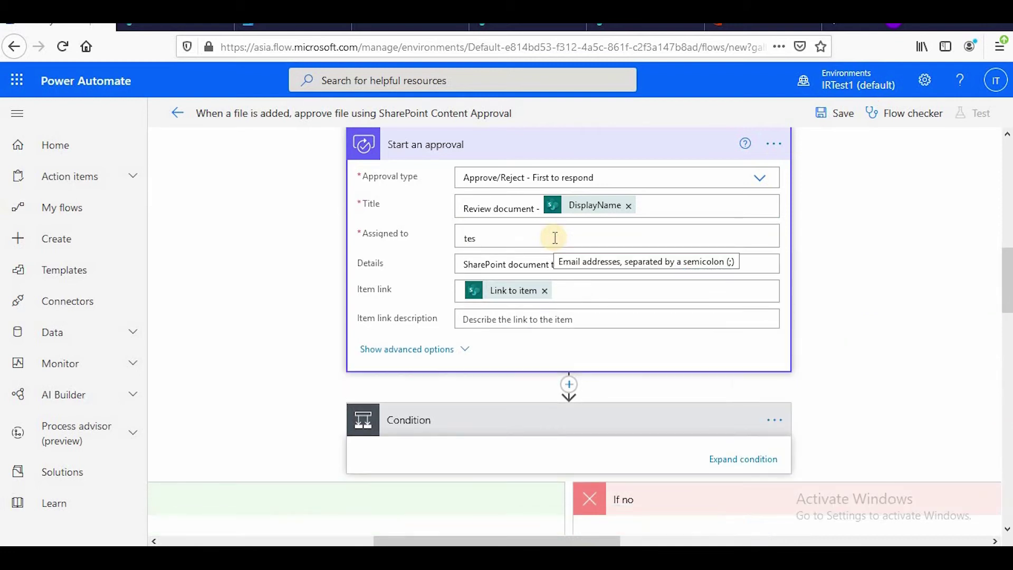
text(tesu)
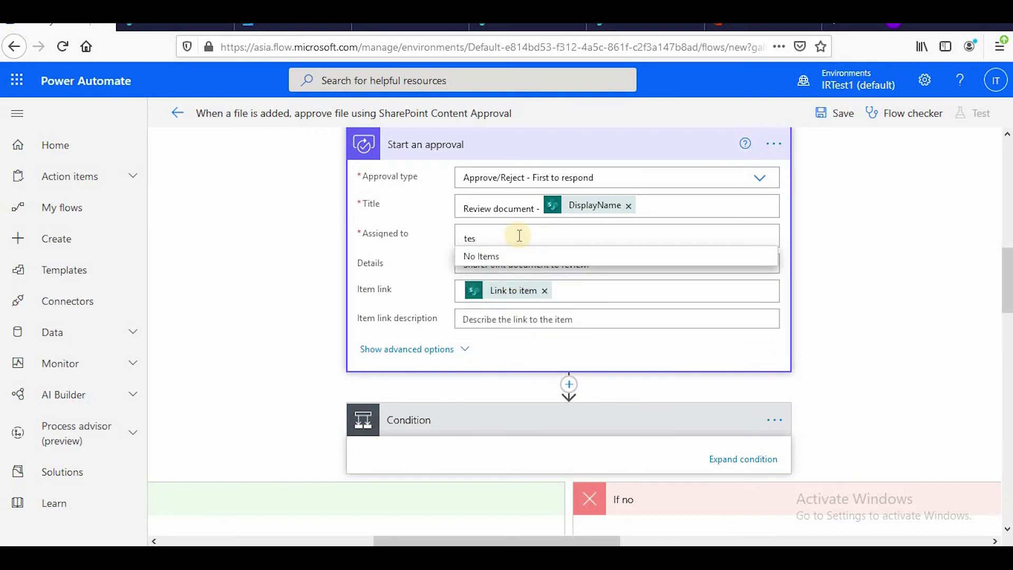
text(t)
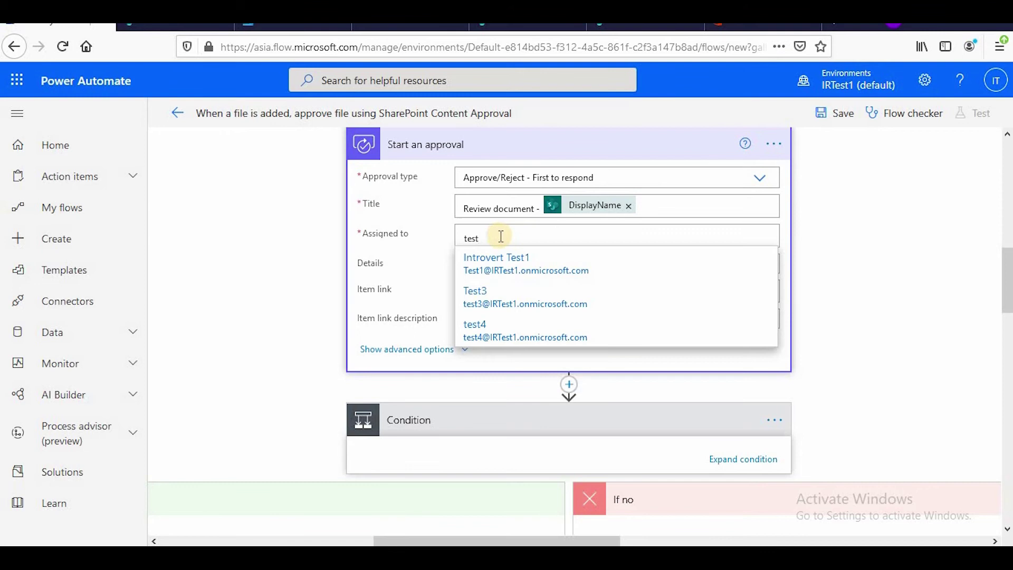
click(520, 306)
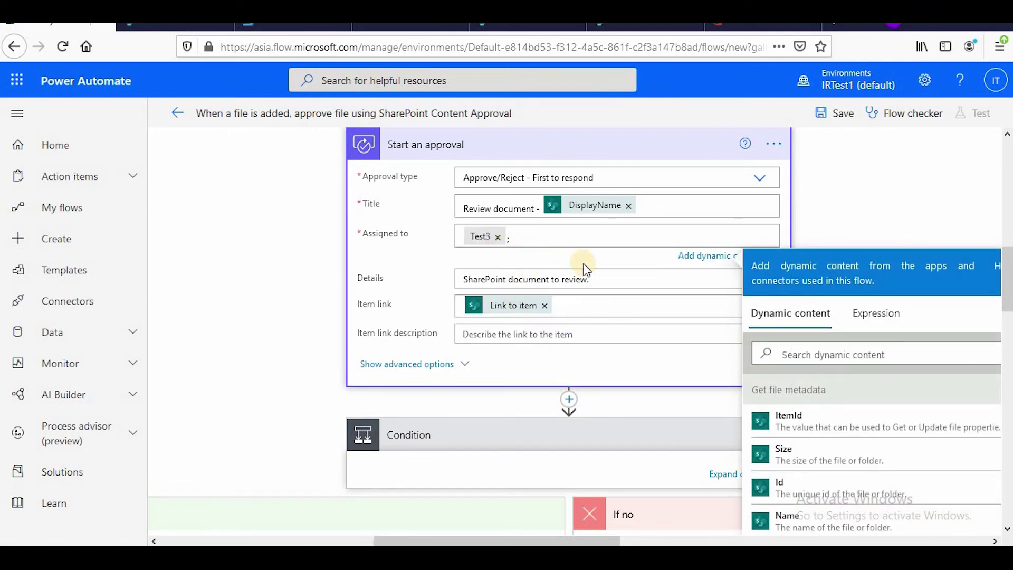
scroll(597, 345, down, 1)
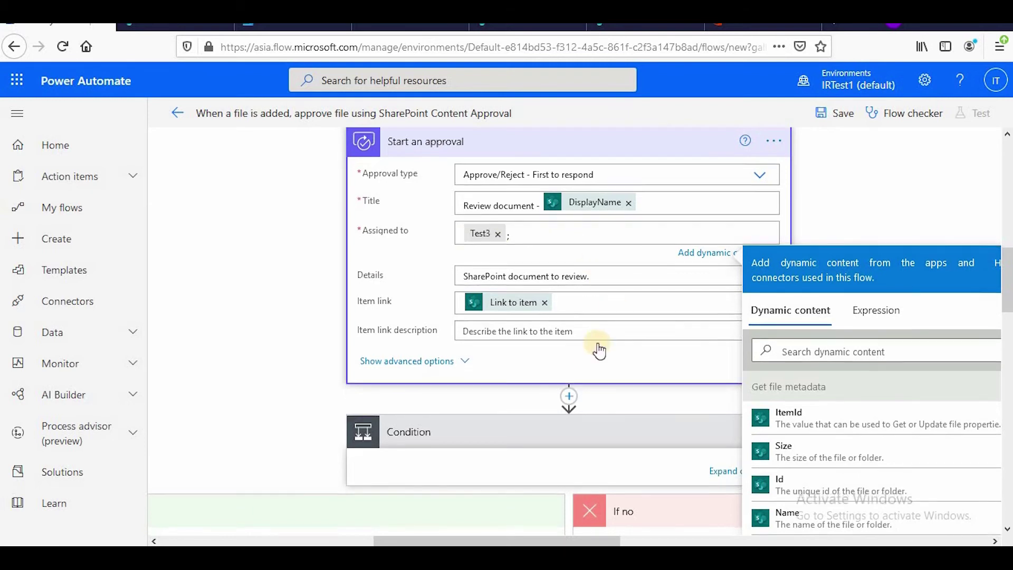
- Save the flow and leave the designer for its details page, dismissing the ready notice and refreshing the run history
click(843, 113)
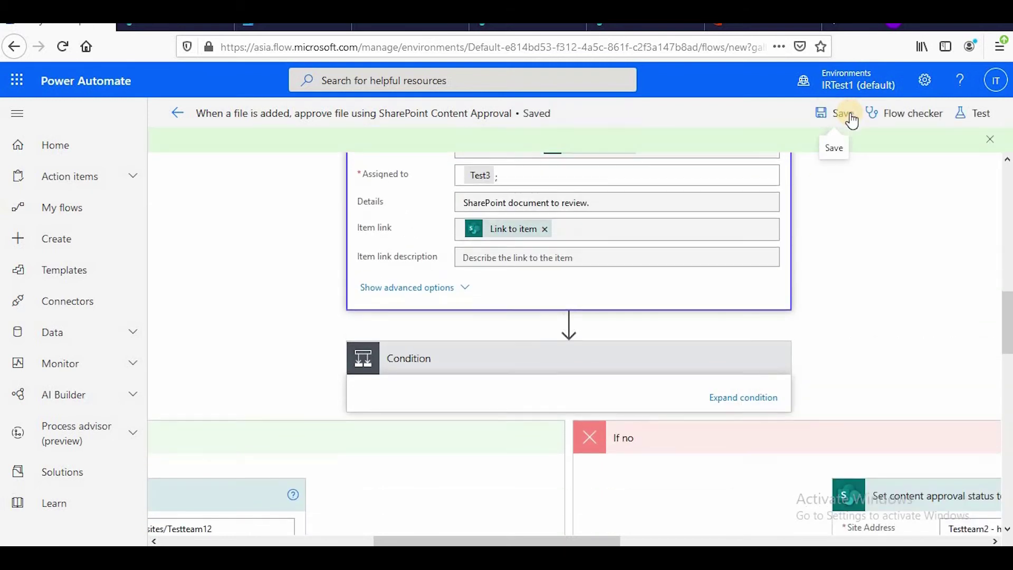
drag(574, 542, 405, 543)
click(176, 114)
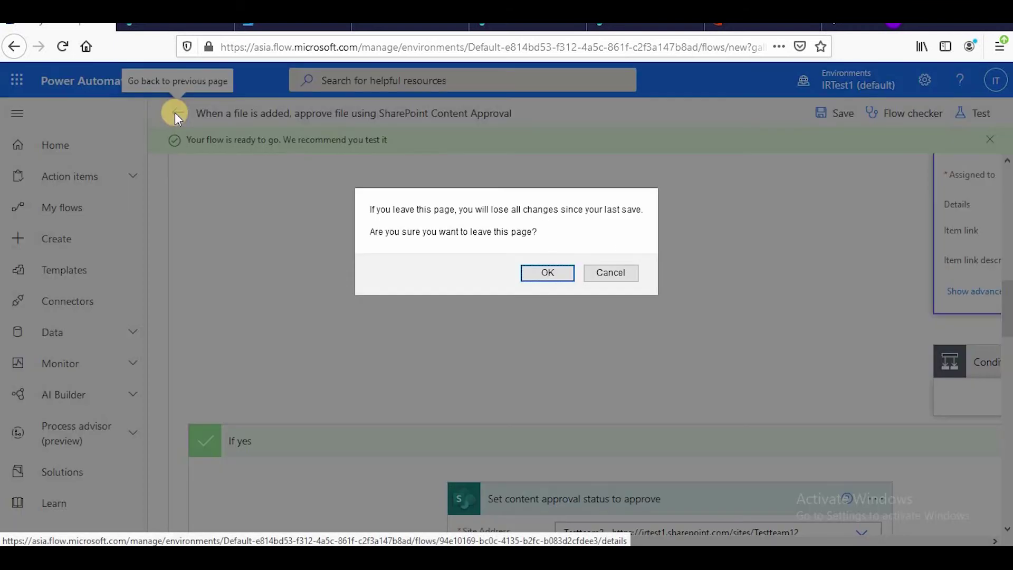
click(549, 272)
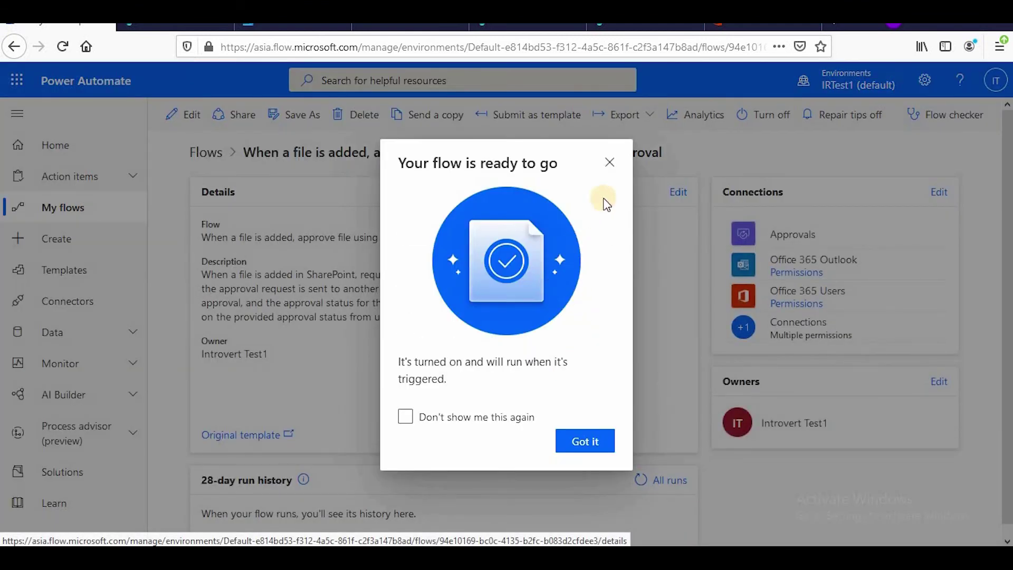
click(609, 163)
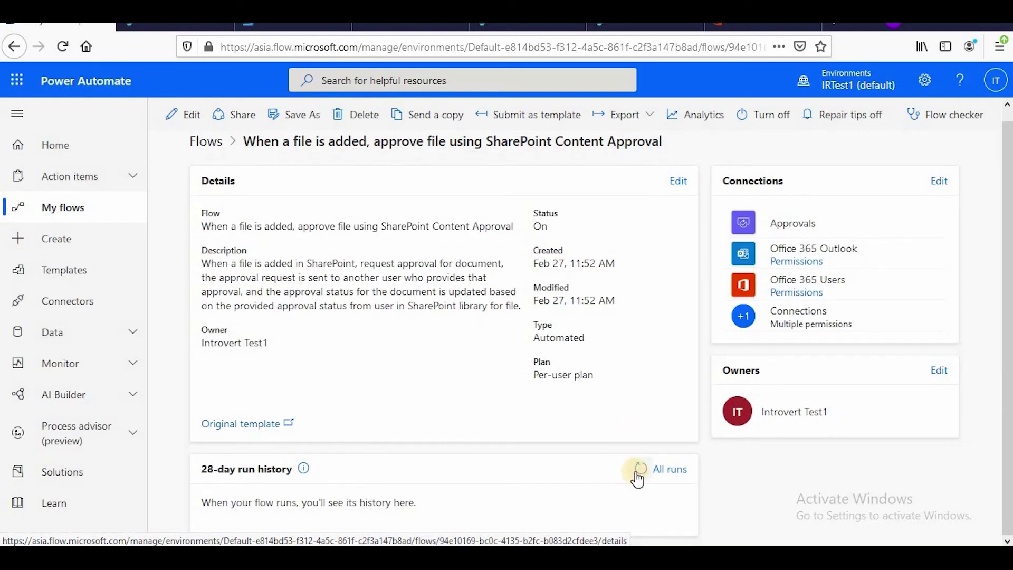
click(638, 472)
- Upload 222.pdf from the Downloads > Sample folder to the Test12 SharePoint library and minimize the file window
click(528, 28)
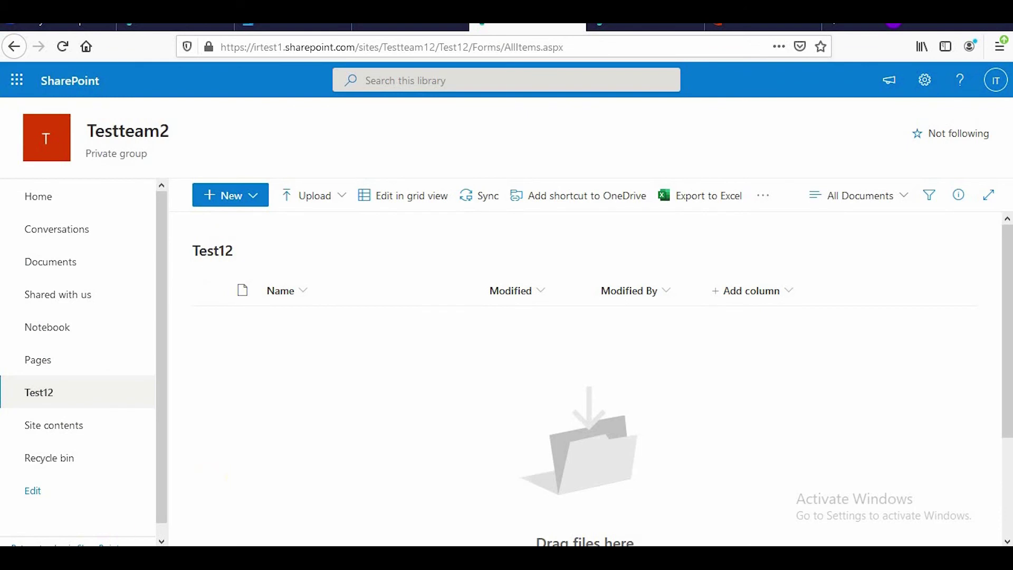
key(alt+Tab)
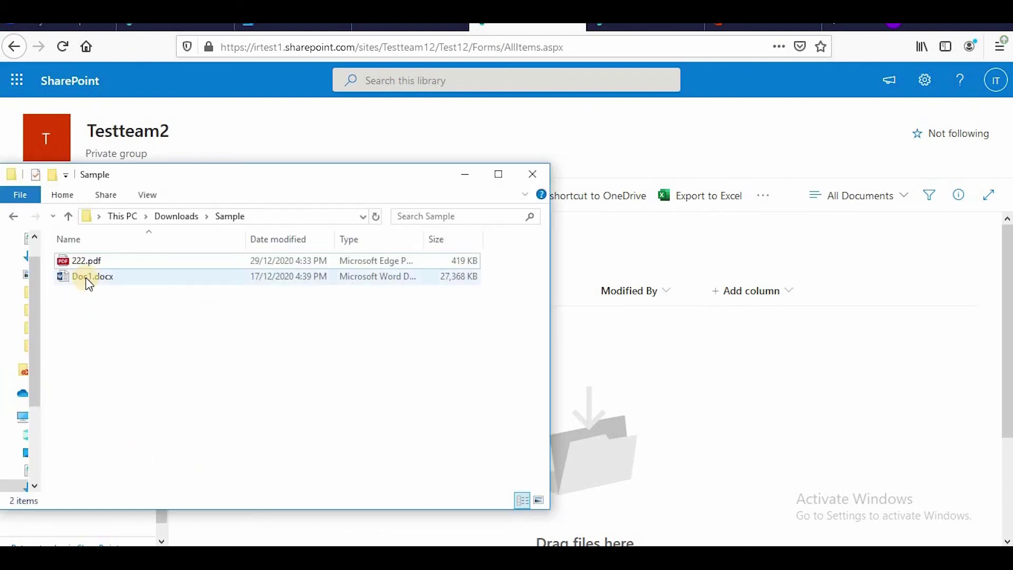
click(81, 260)
drag(609, 334, 670, 364)
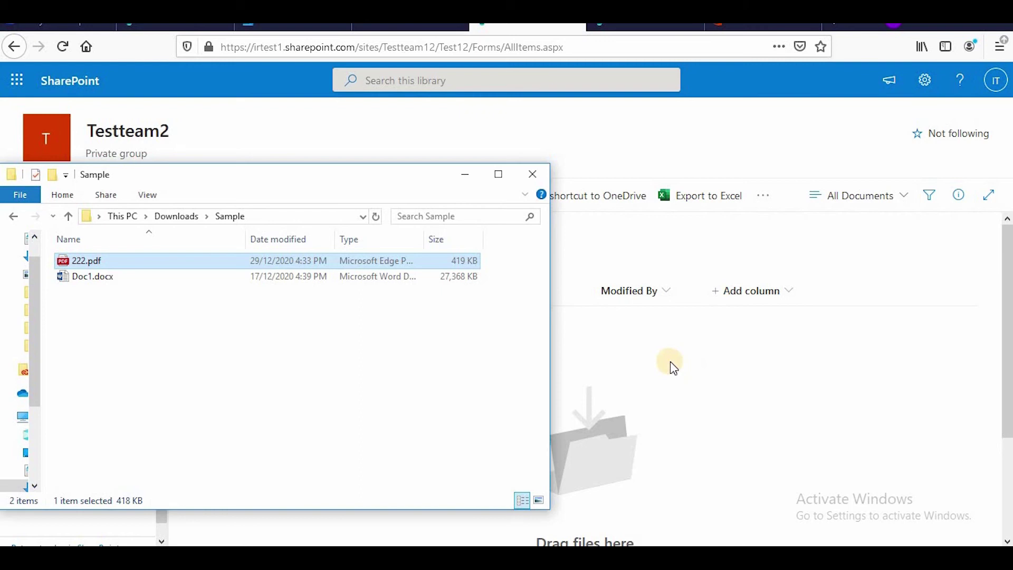
click(464, 174)
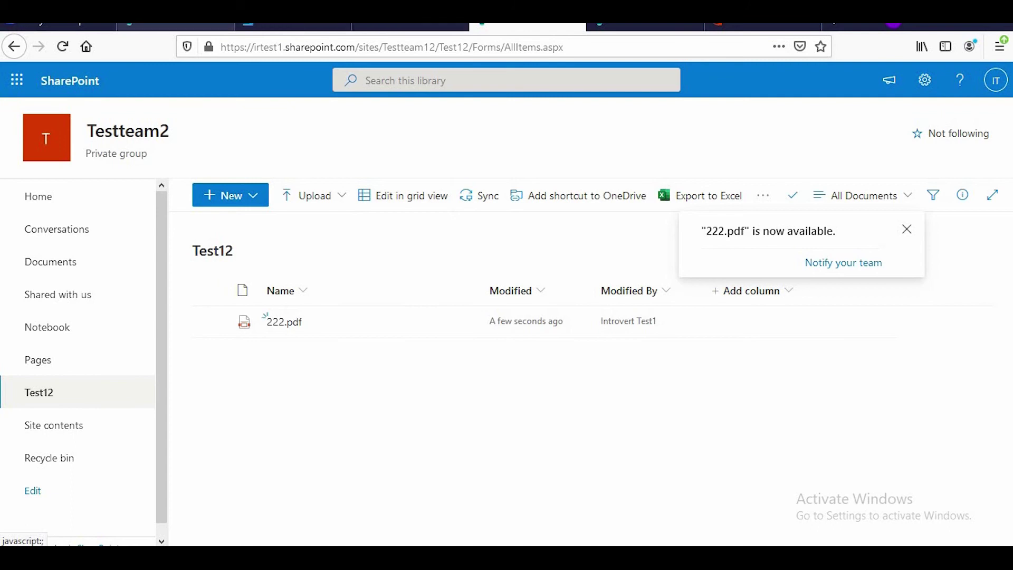
- Return to the flow's details page in Power Automate and refresh the 28-day run history until the triggered run is listed
click(63, 25)
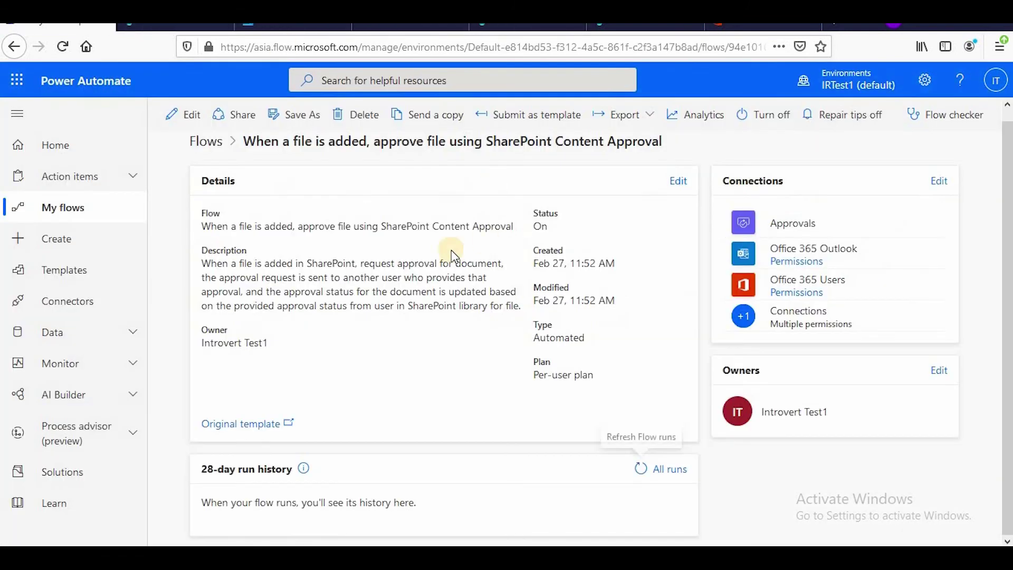
click(644, 471)
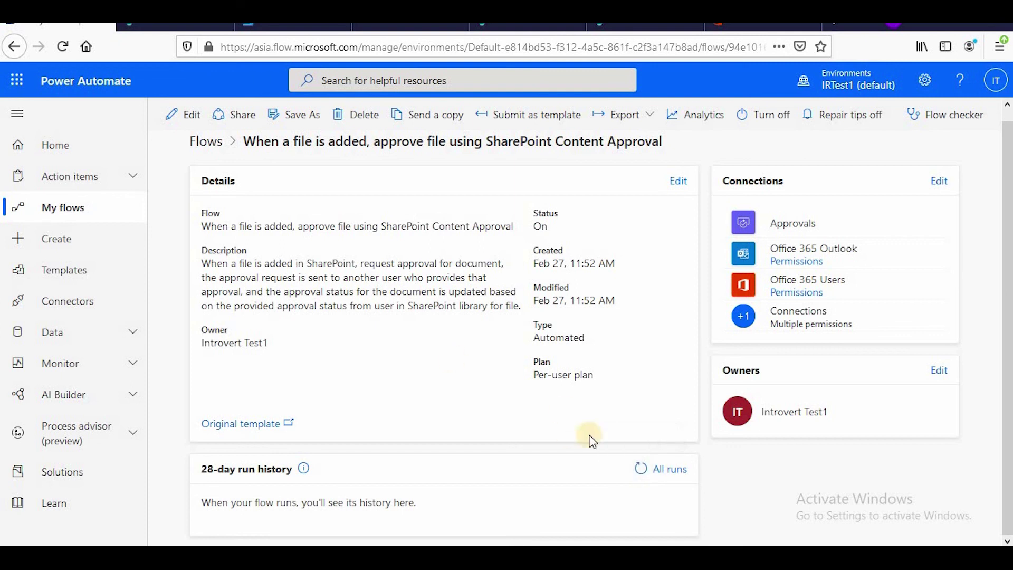
click(642, 468)
click(643, 468)
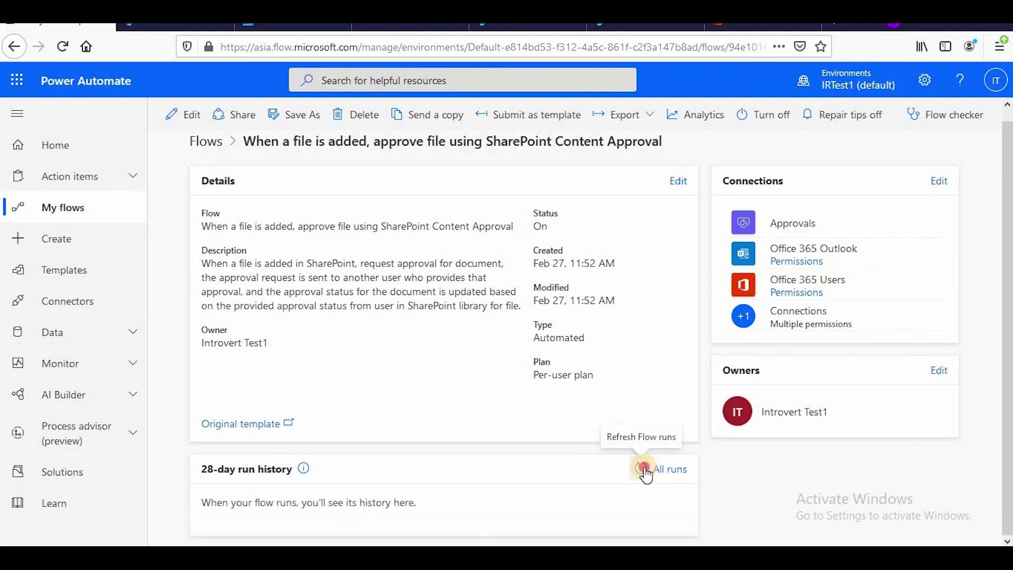
click(644, 469)
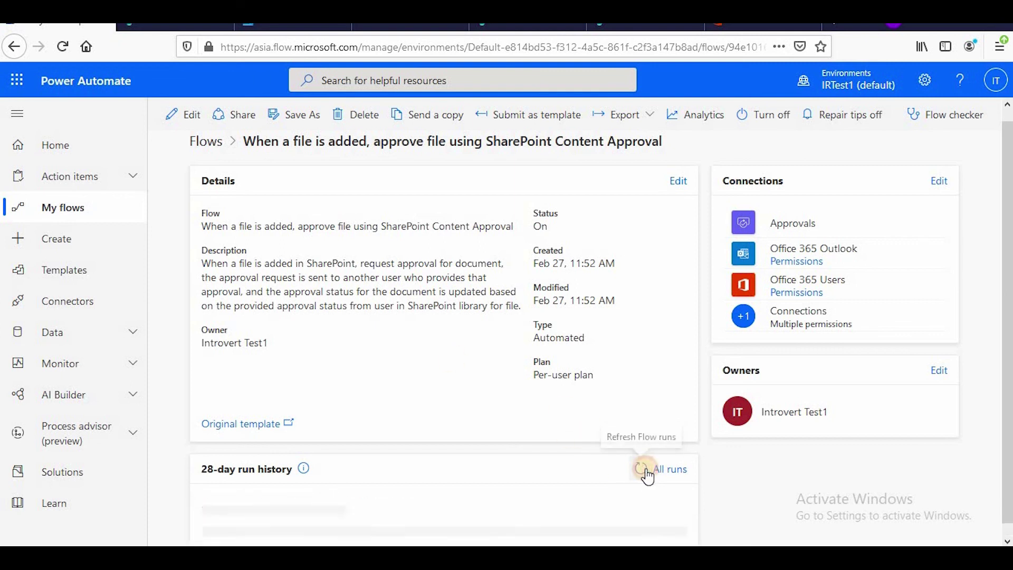
click(644, 469)
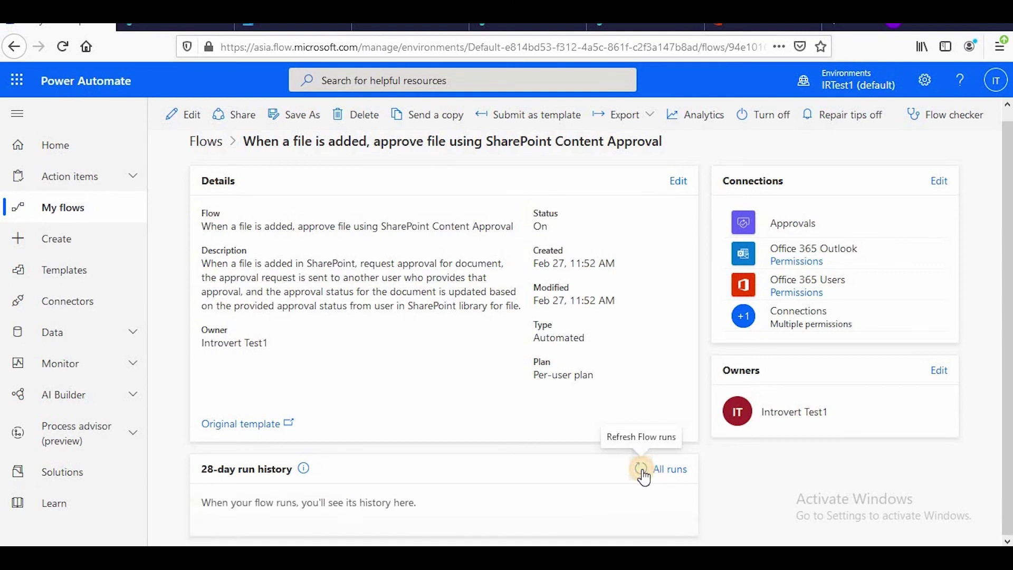
scroll(317, 314, down, 1)
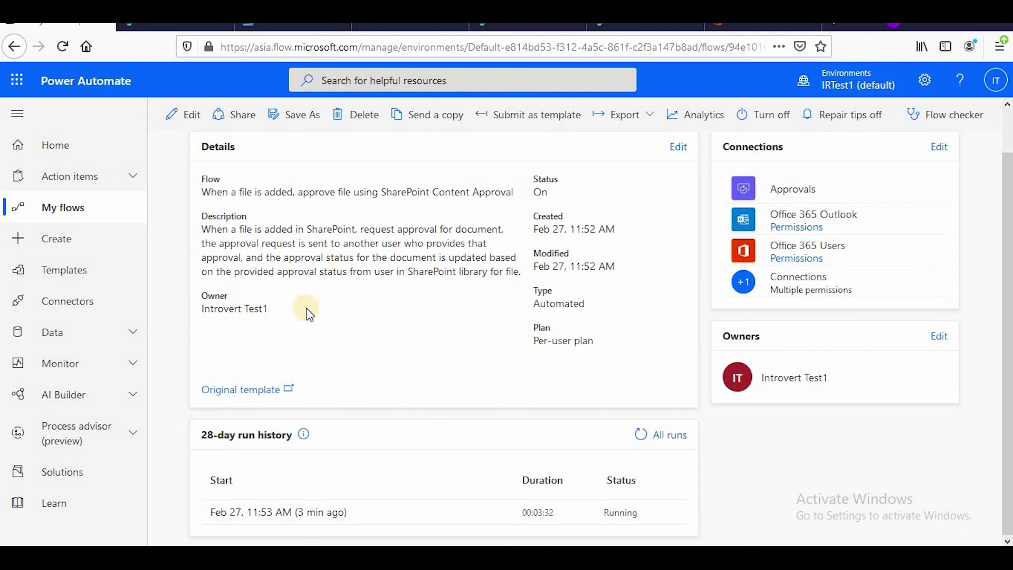
- Switch to the approver's Outlook mailbox, check the signed-in account, and open the "Review document - 222.pdf" approval request
key(alt+Tab)
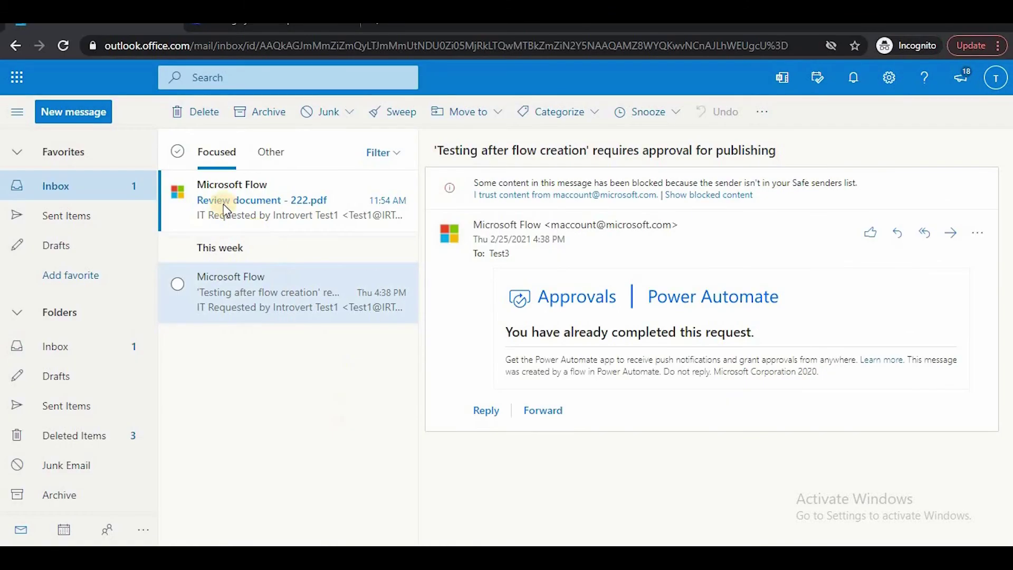
click(997, 86)
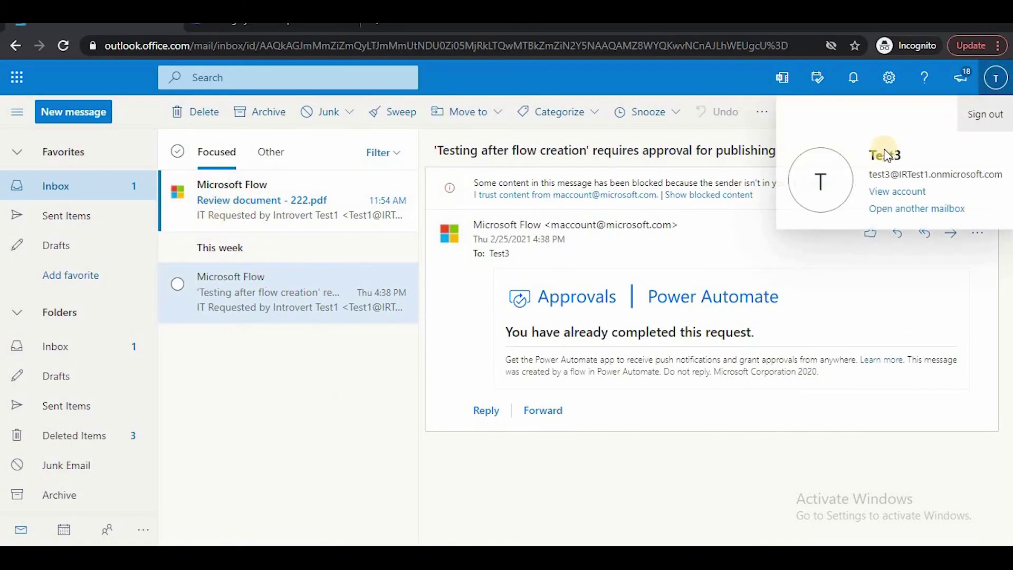
click(248, 203)
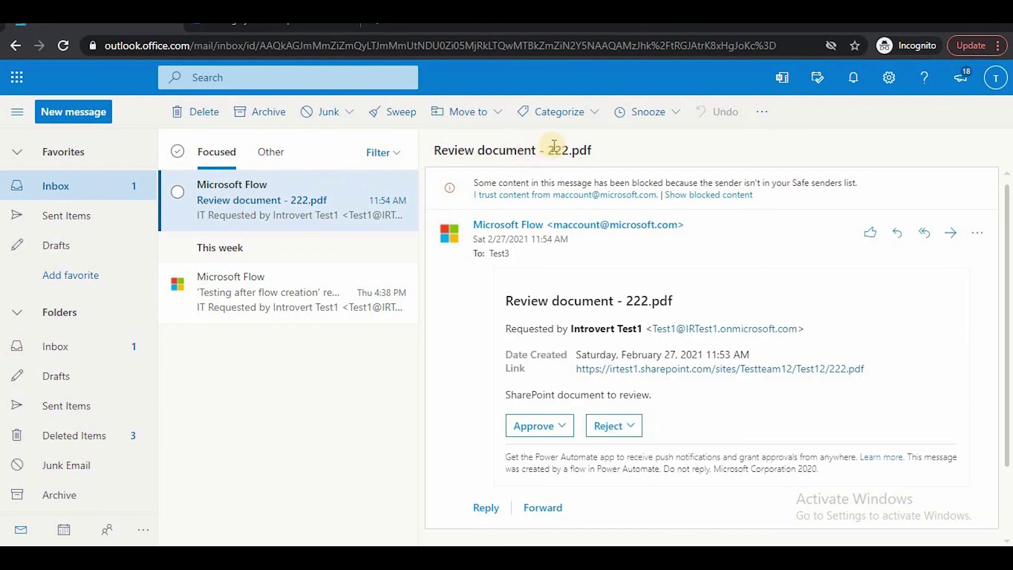
drag(548, 148, 694, 163)
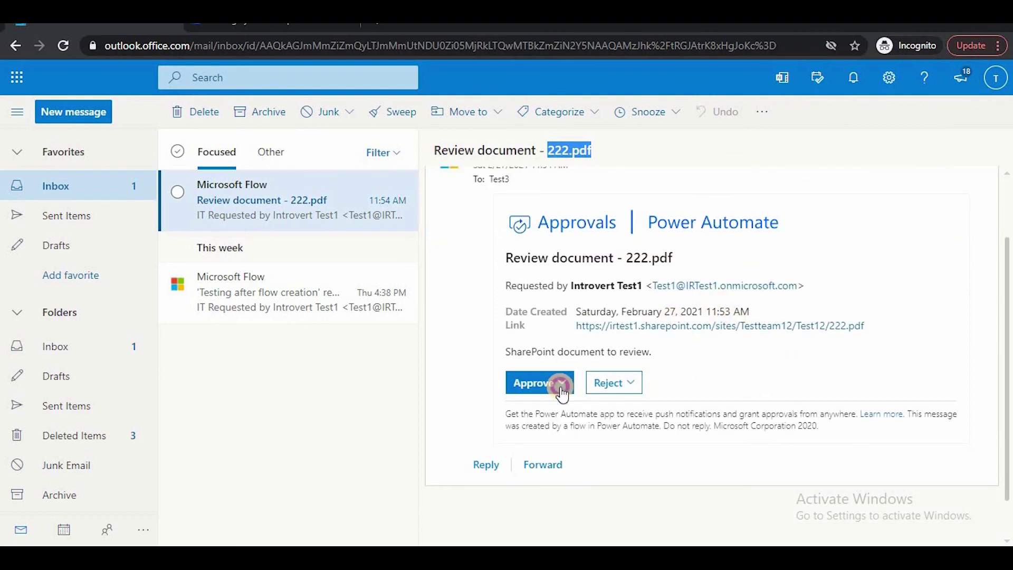
- Approve the 222.pdf review request with the comment "Approve" and submit the response
click(538, 420)
scroll(581, 295, up, 3)
click(606, 420)
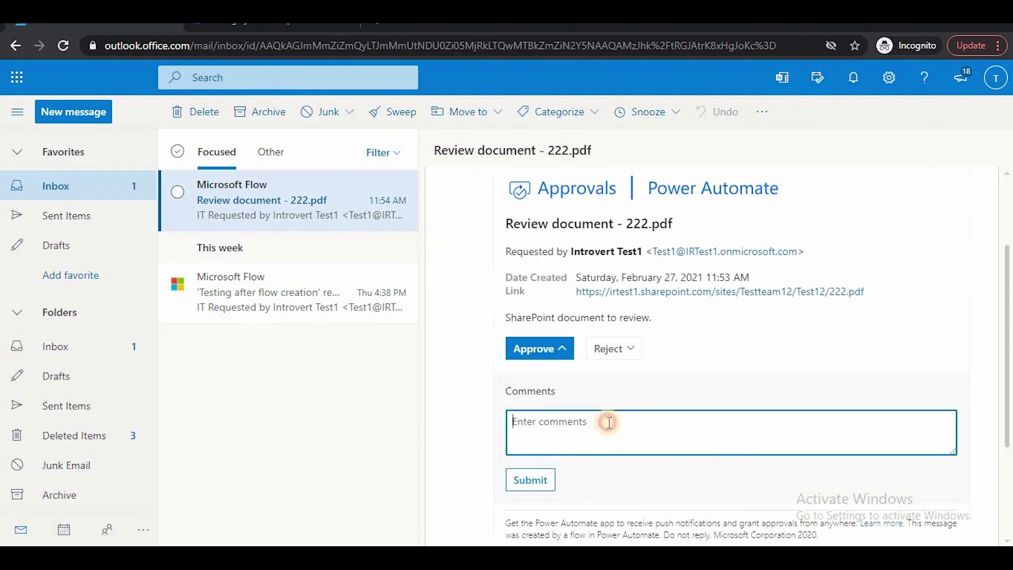
text(ove)
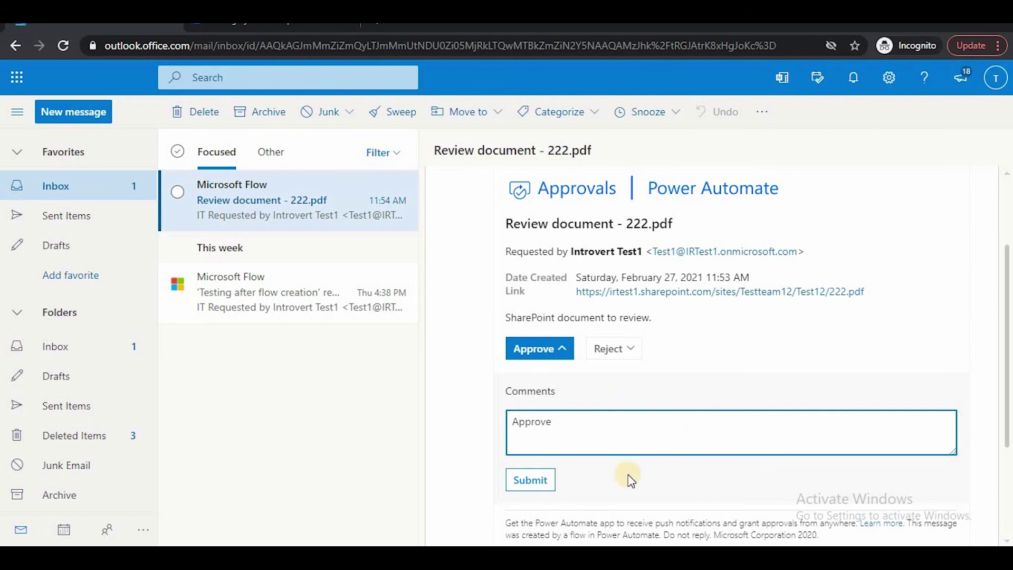
click(521, 484)
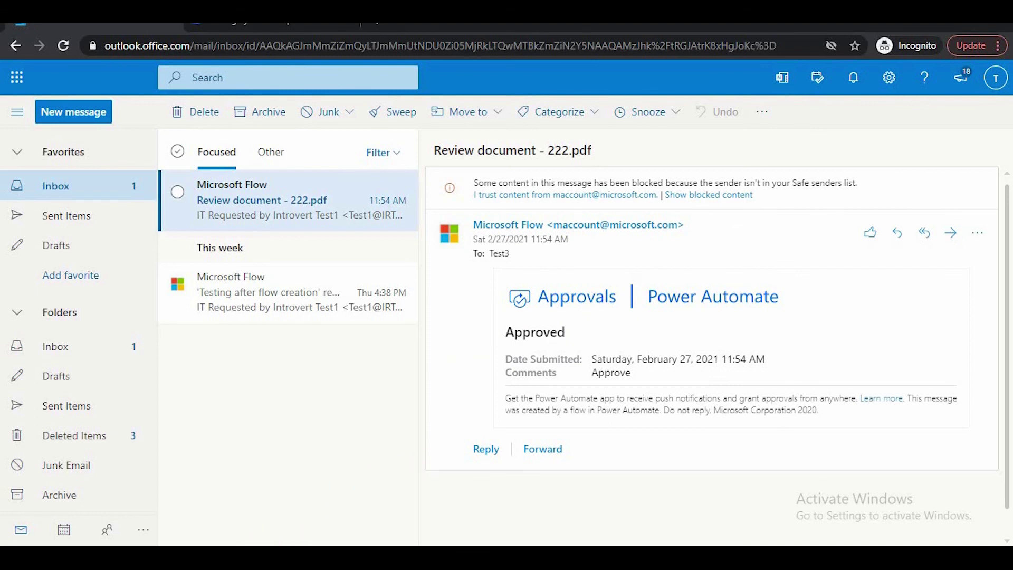
- Switch back to Power Automate, refresh the run history to check the run's status, and return to the Test12 library to check 222.pdf
key(alt+Tab)
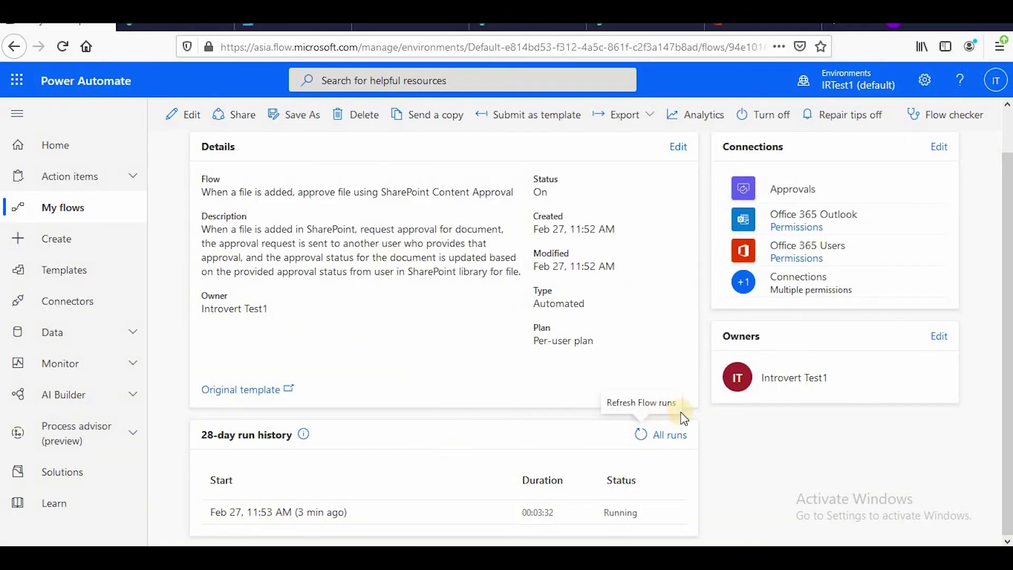
click(641, 434)
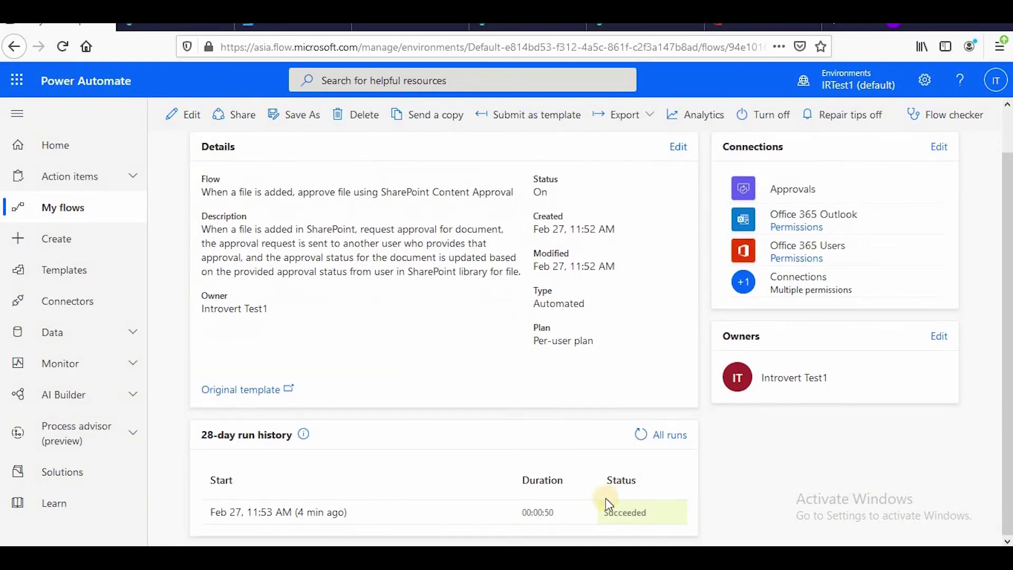
drag(612, 509, 682, 510)
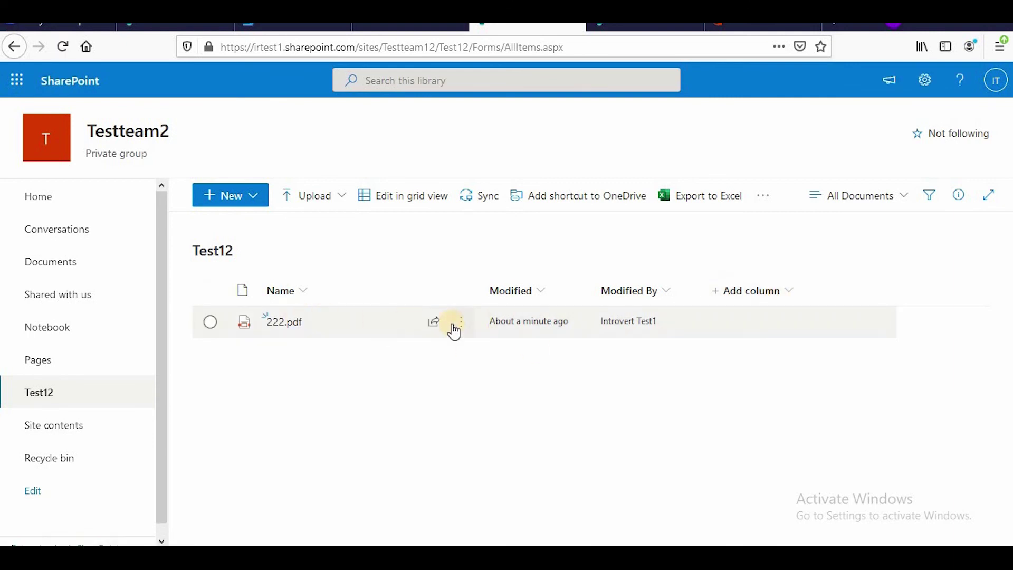
key(ctrl+f)
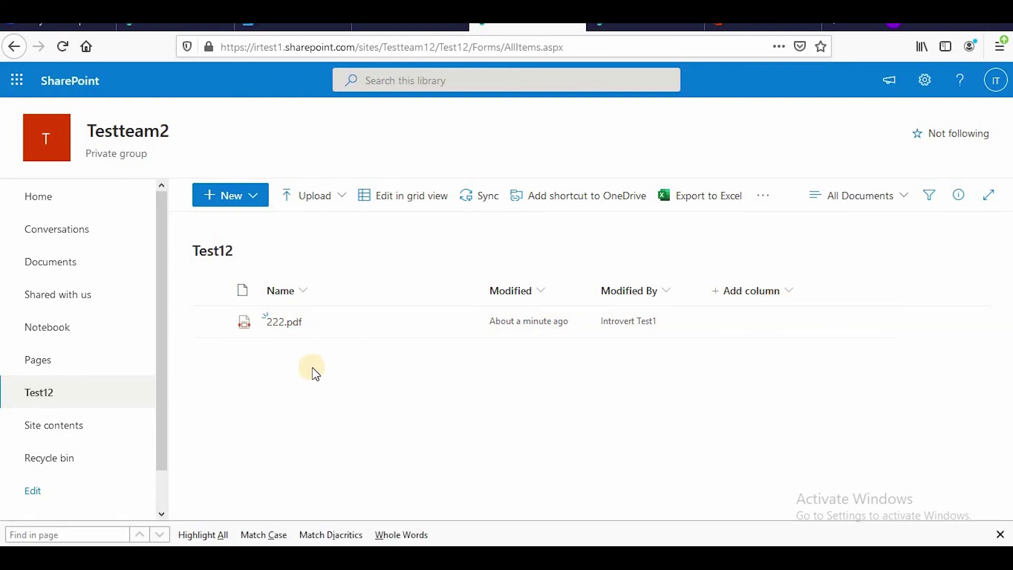